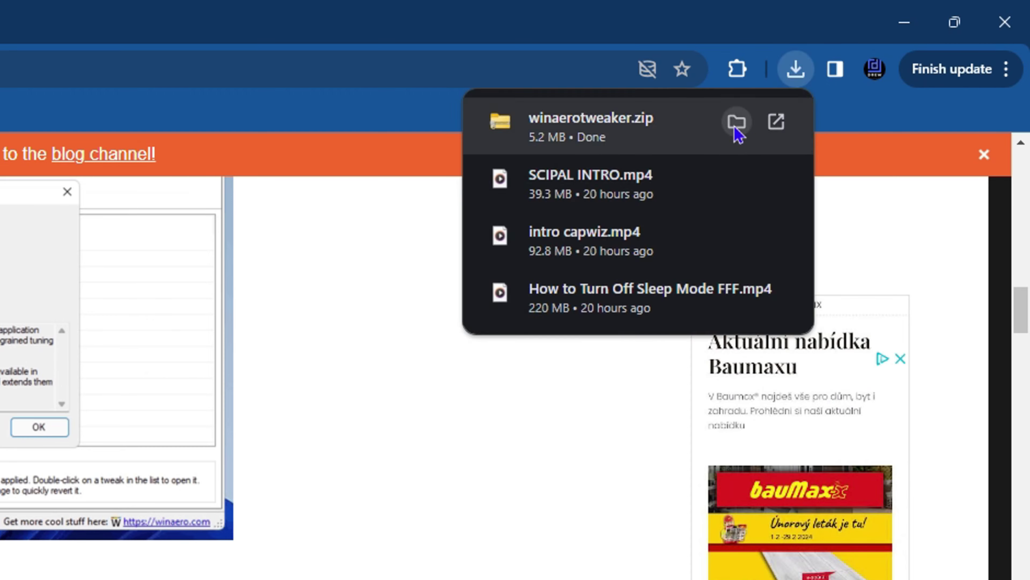
{"action": "left_click", "coordinate": [736, 121]}
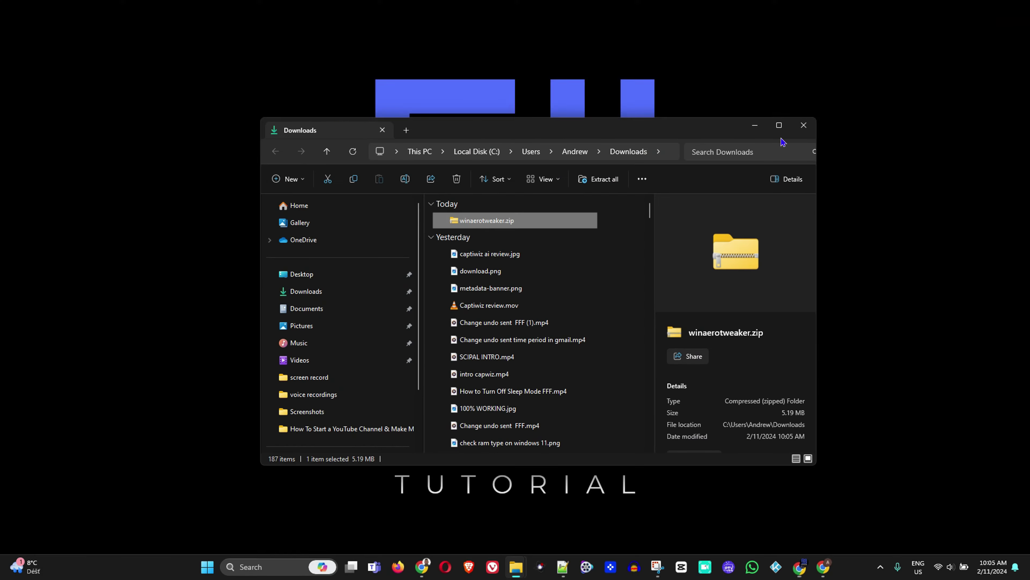
{"action": "right_click", "coordinate": [534, 219]}
{"action": "left_click", "coordinate": [497, 313]}
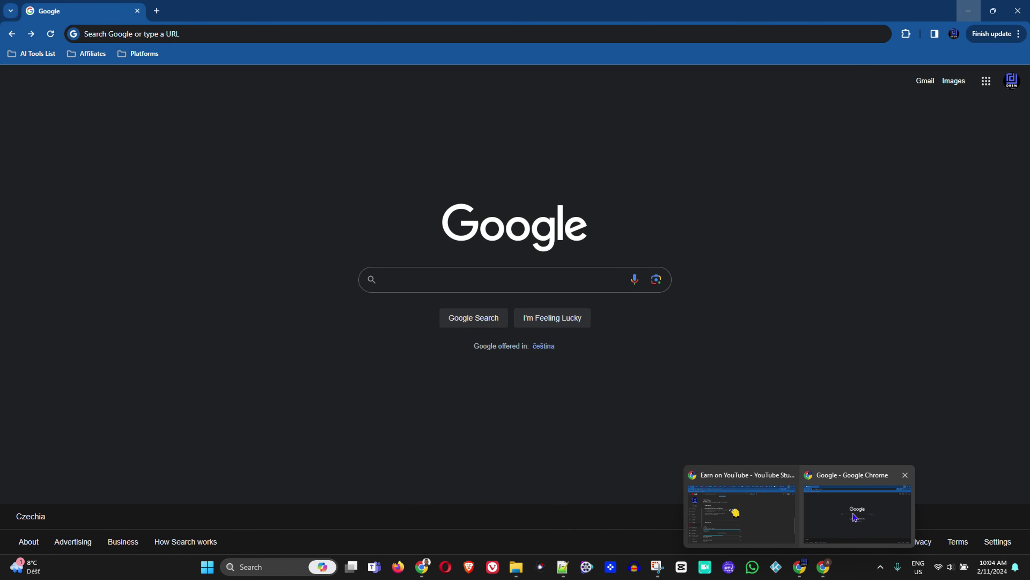
{"action": "left_click", "coordinate": [853, 518]}
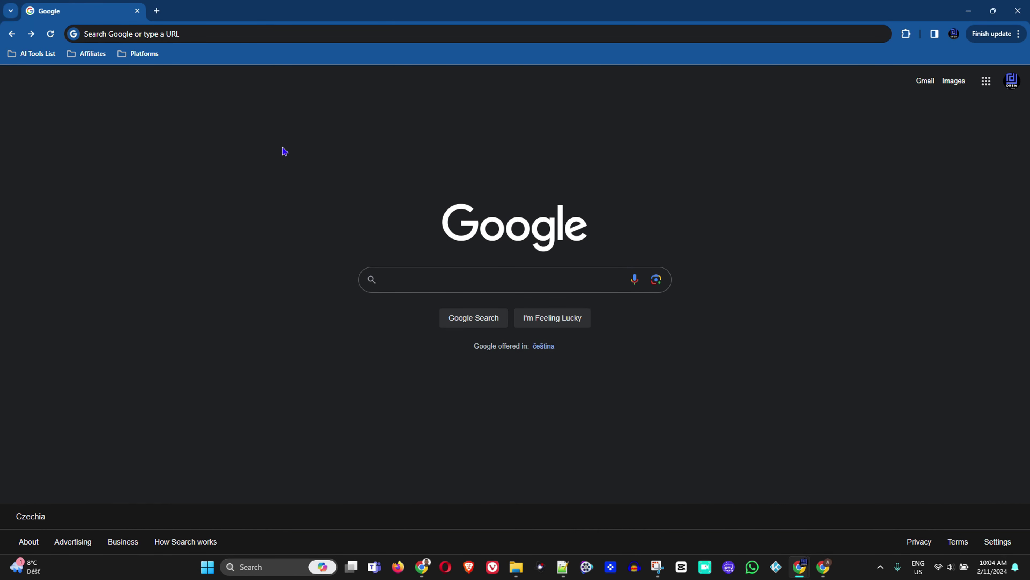
{"action": "left_click", "coordinate": [208, 33]}
{"action": "type", "text": "https://winaero.com/winaero-tweaker/"}
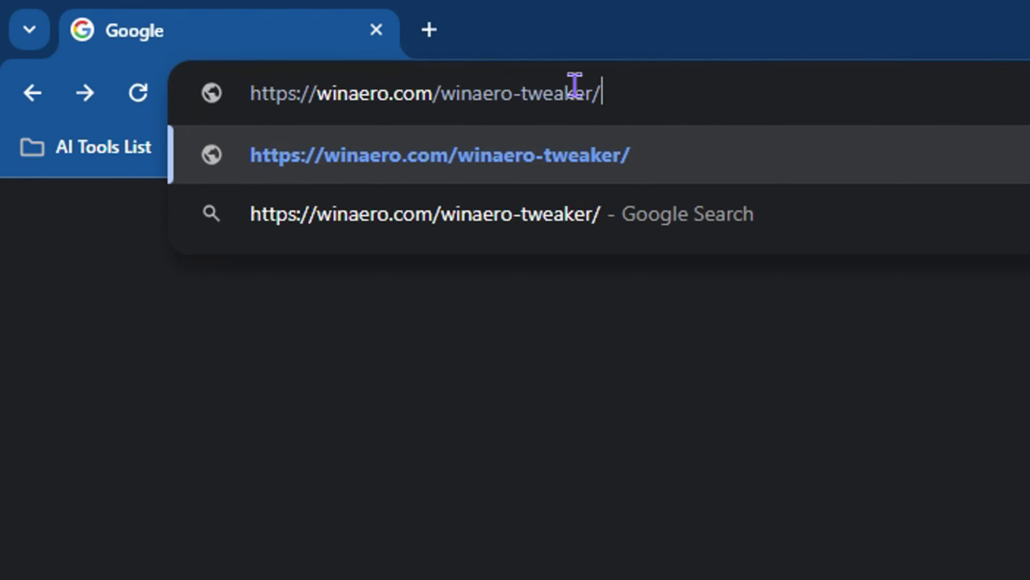
{"action": "key", "text": "Return"}
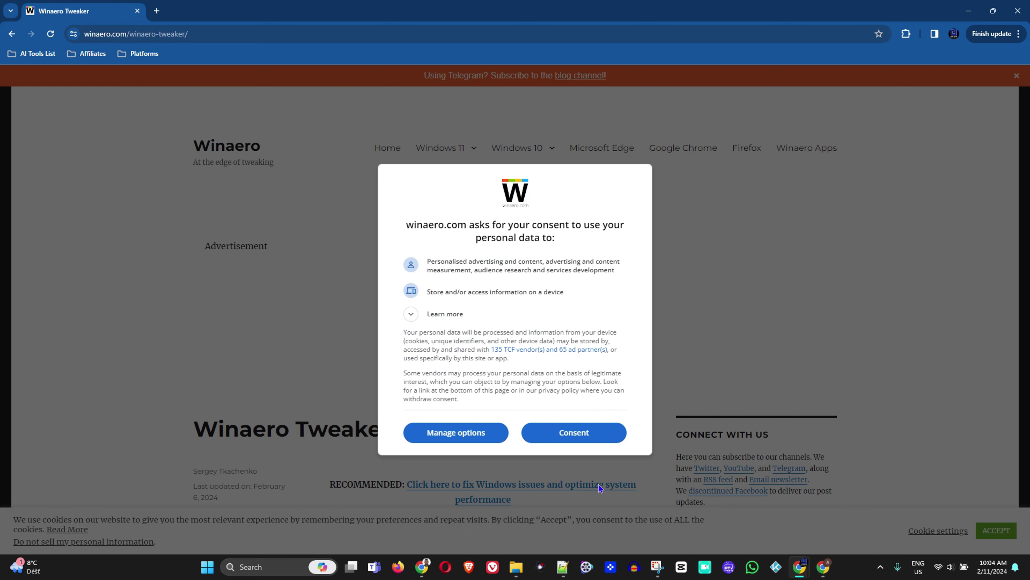
{"action": "left_click", "coordinate": [603, 434]}
- Download Winaero Tweaker from the page's Download Winaero Tweaker section and dismiss the advertisement that covers the page
{"action": "scroll", "coordinate": [554, 239], "scroll_direction": "down", "scroll_amount": 5}
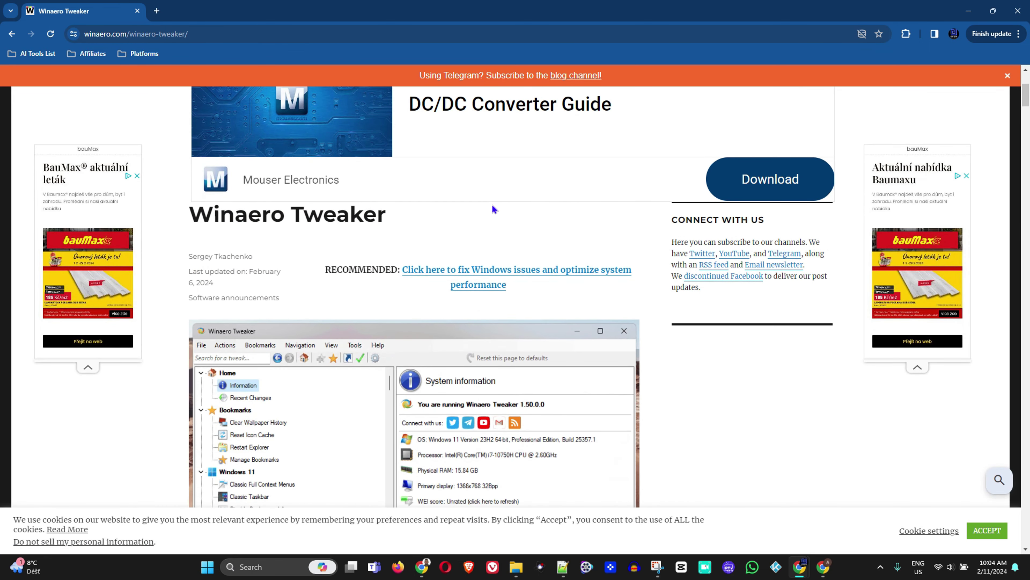
{"action": "scroll", "coordinate": [494, 209], "scroll_direction": "down", "scroll_amount": 12}
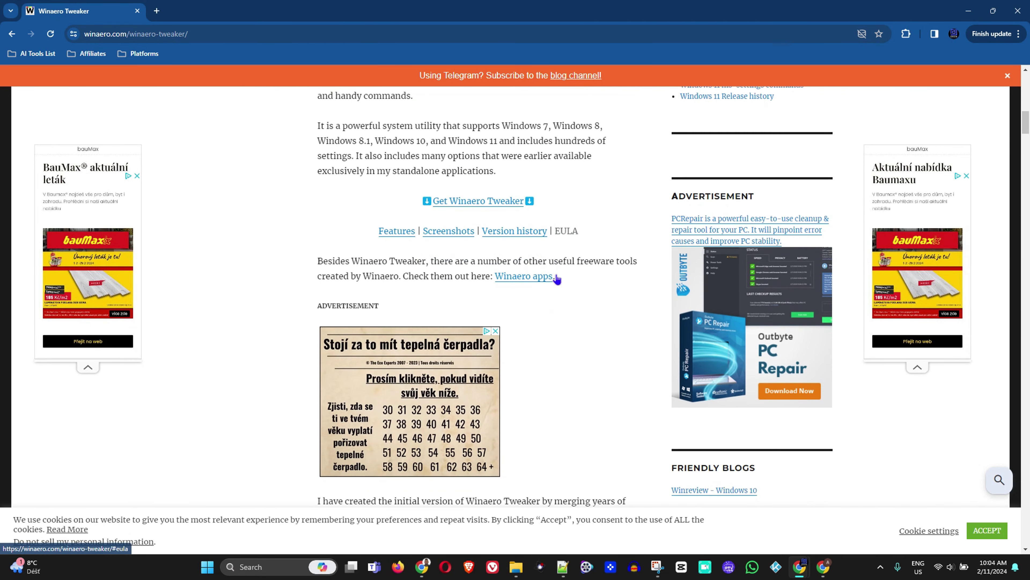
{"action": "scroll", "coordinate": [557, 278], "scroll_direction": "down", "scroll_amount": 10}
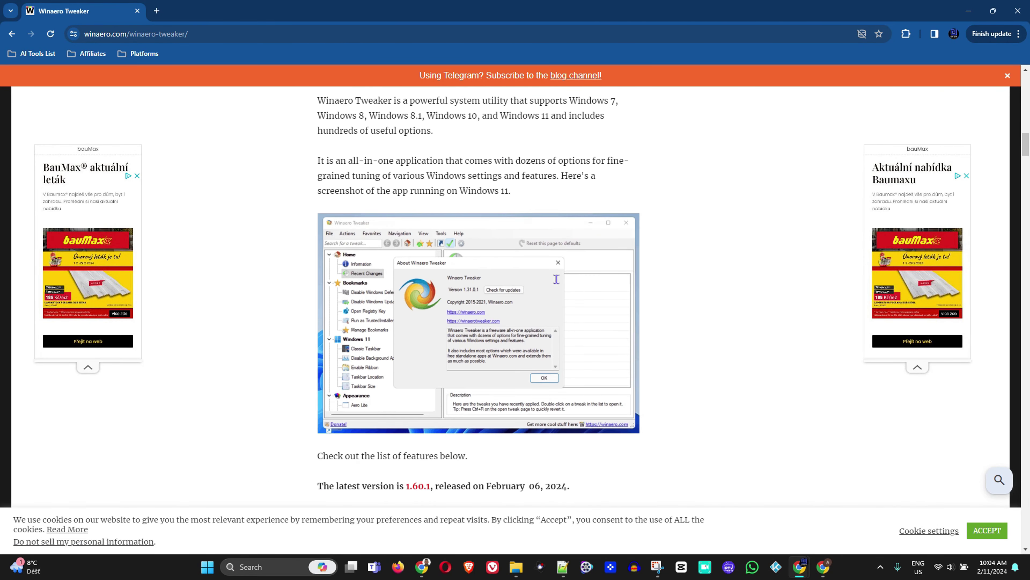
{"action": "scroll", "coordinate": [556, 279], "scroll_direction": "down", "scroll_amount": 2}
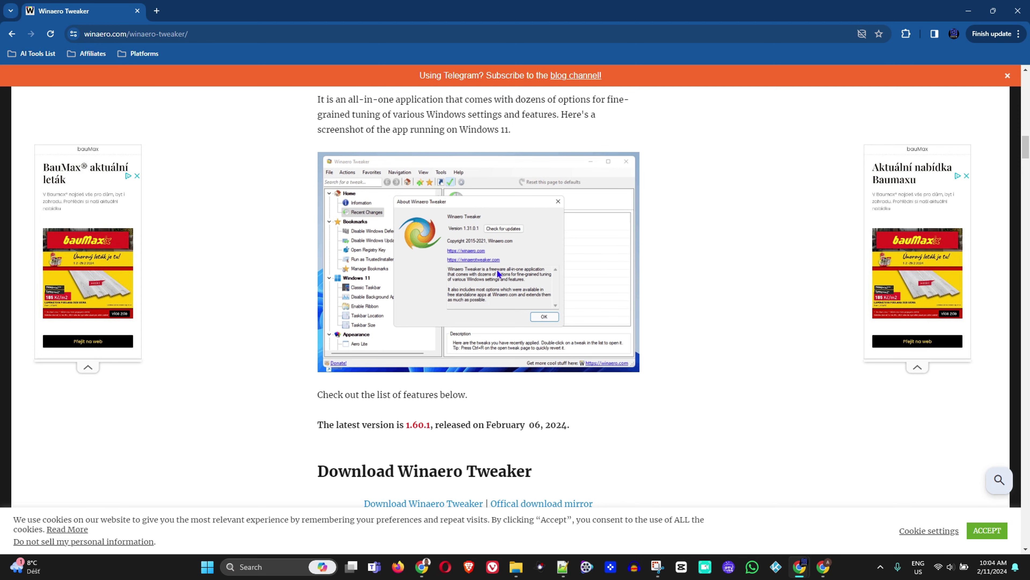
{"action": "scroll", "coordinate": [498, 274], "scroll_direction": "down", "scroll_amount": 3}
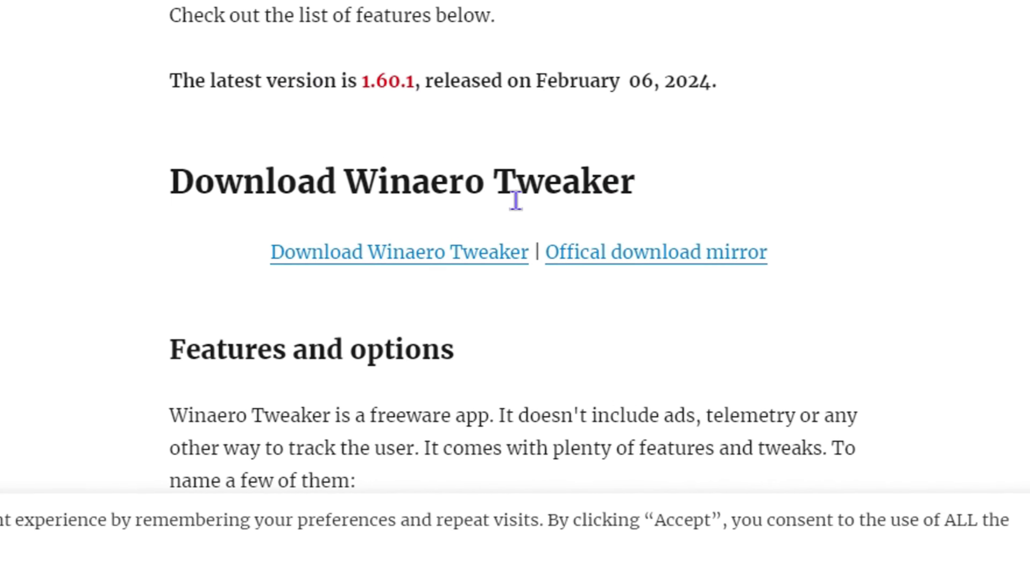
{"action": "left_click", "coordinate": [336, 162]}
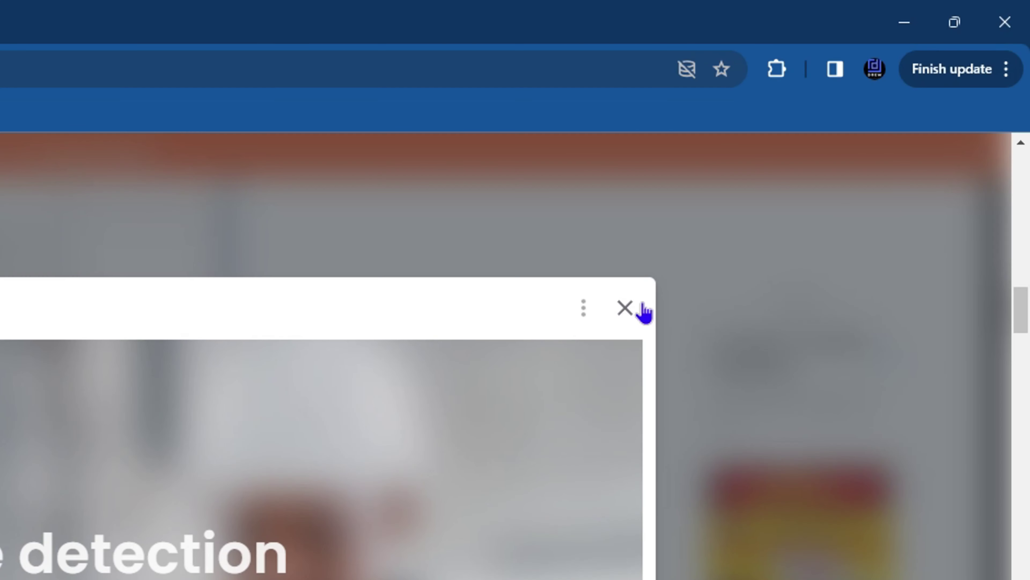
{"action": "left_click", "coordinate": [627, 309]}
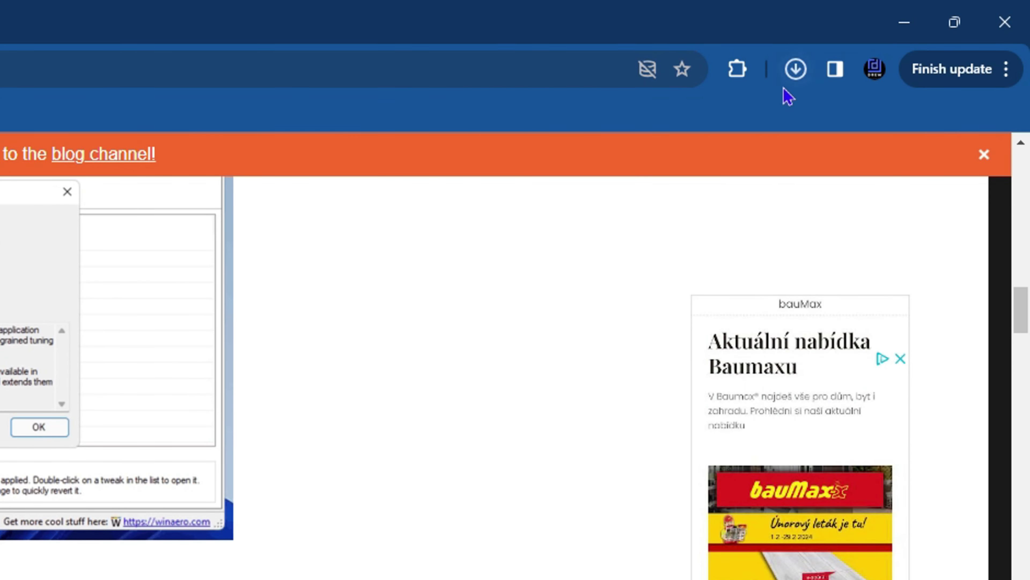
- Locate the downloaded winaerotweaker.zip in its folder and extract it into a winaerotweaker folder inside Downloads, showing the extracted files
{"action": "left_click", "coordinate": [796, 70]}
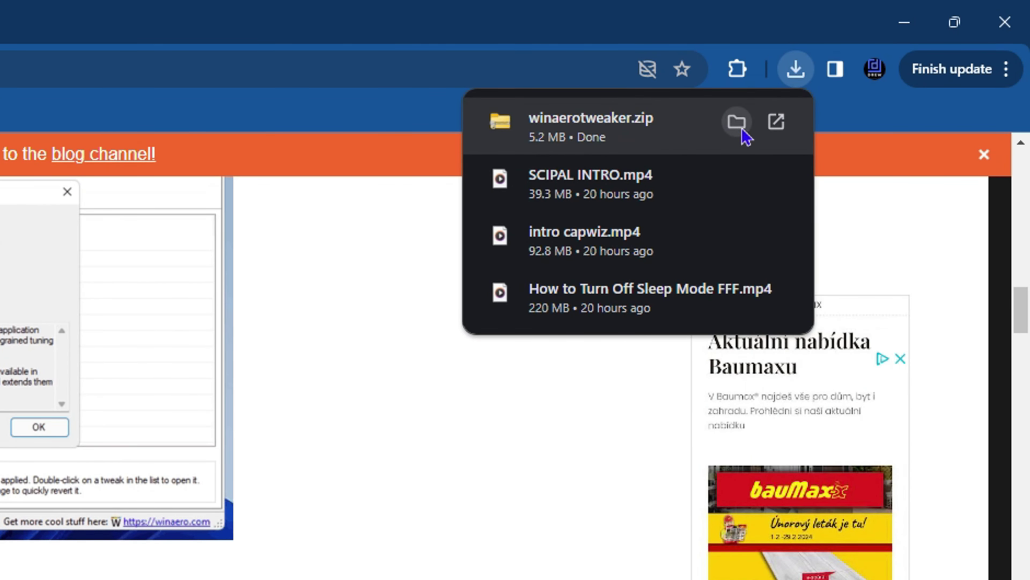
{"action": "left_click", "coordinate": [735, 129]}
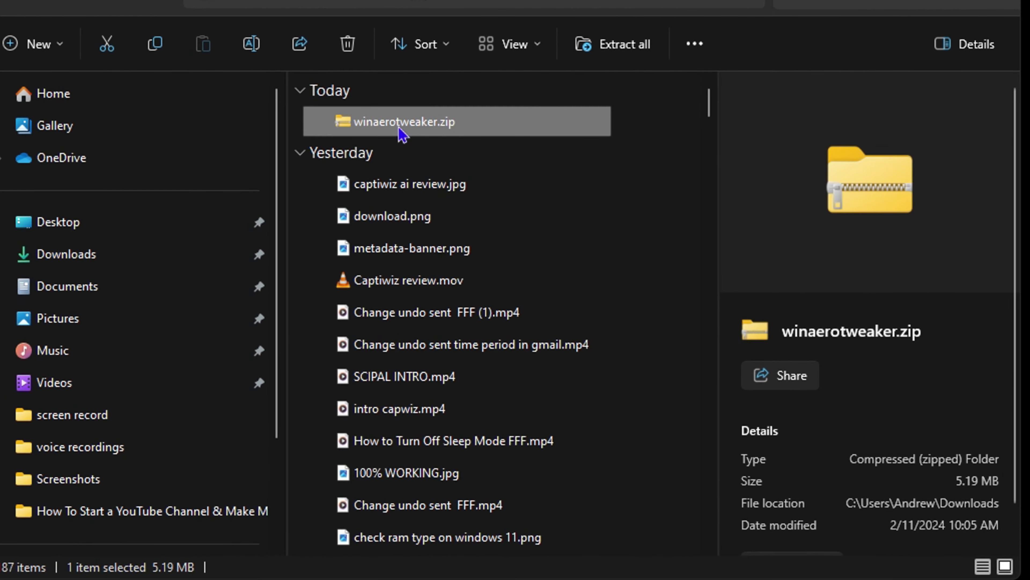
{"action": "right_click", "coordinate": [411, 126]}
{"action": "left_click", "coordinate": [507, 312]}
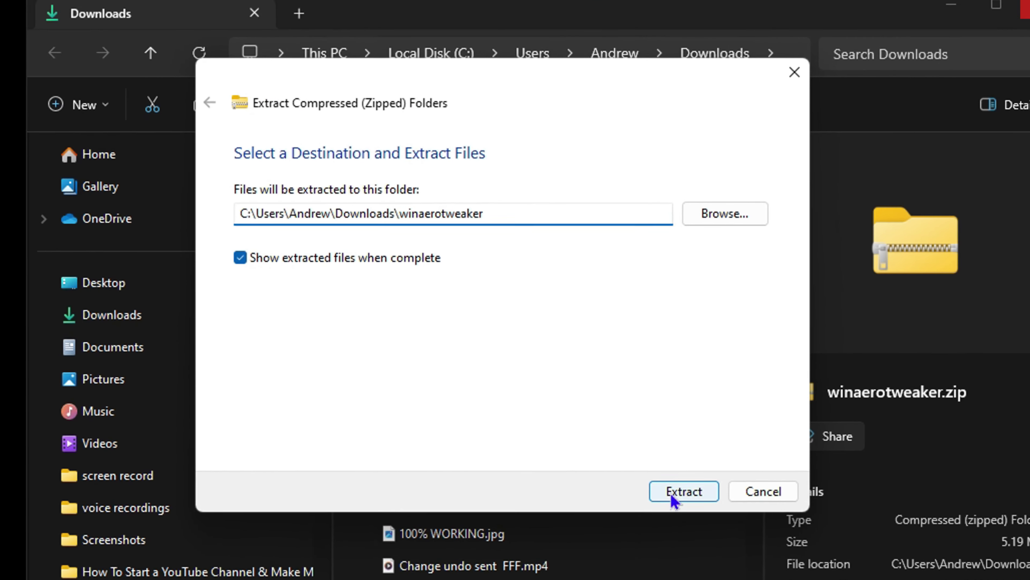
{"action": "left_click", "coordinate": [633, 431]}
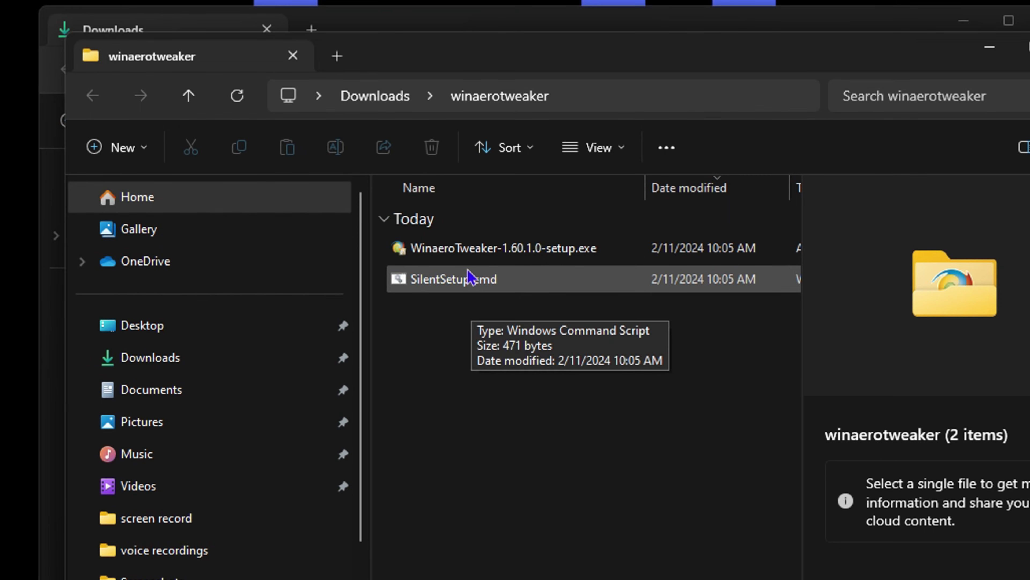
- Run WinaeroTweaker-1.60.1.0-setup.exe from the extracted folder and allow it past the Microsoft Defender SmartScreen block
{"action": "double_click", "coordinate": [461, 247]}
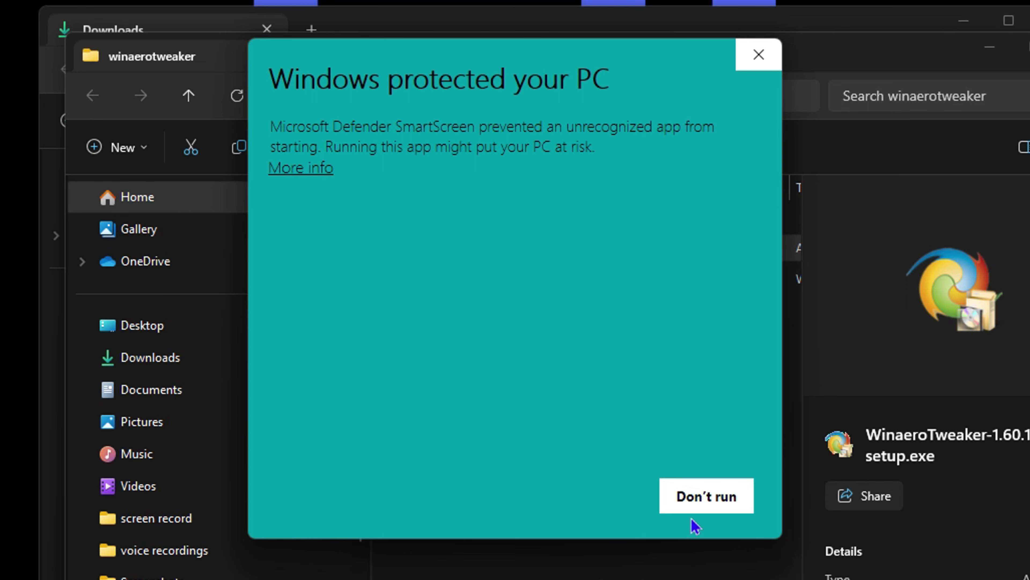
{"action": "left_click", "coordinate": [315, 170]}
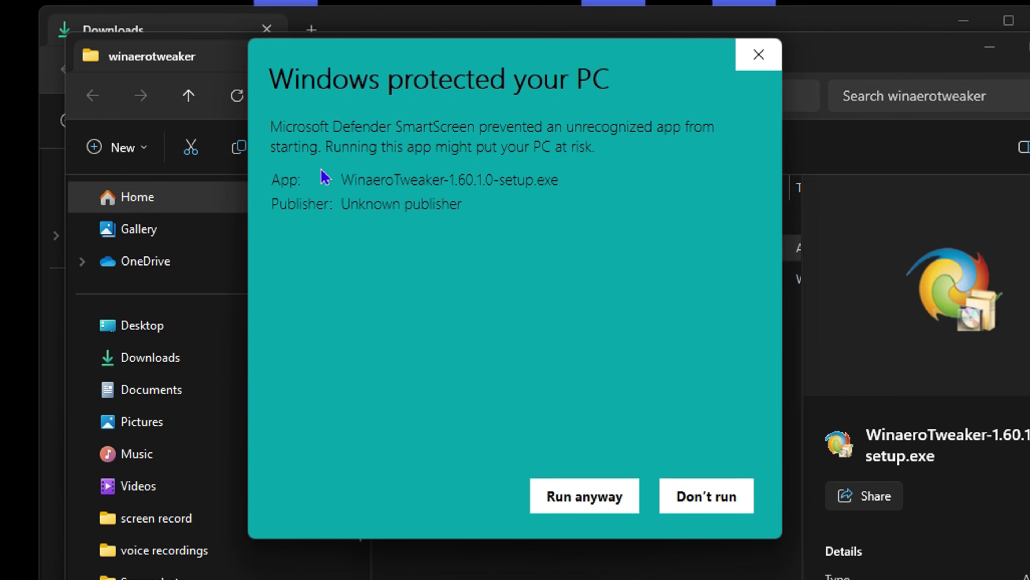
{"action": "left_click", "coordinate": [585, 500]}
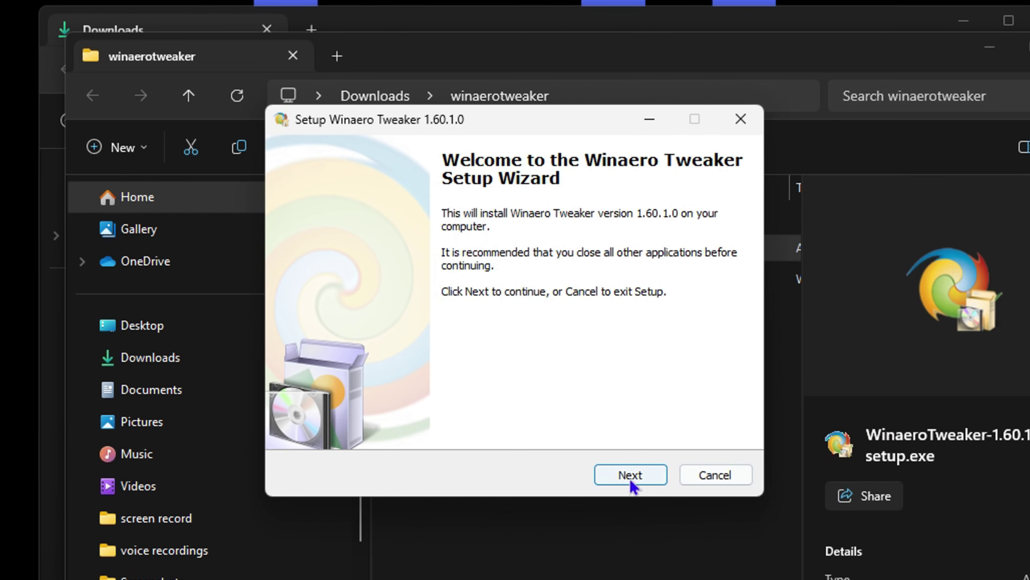
- Proceed through the setup wizard in Normal mode and accept the license agreement
{"action": "left_click", "coordinate": [629, 475]}
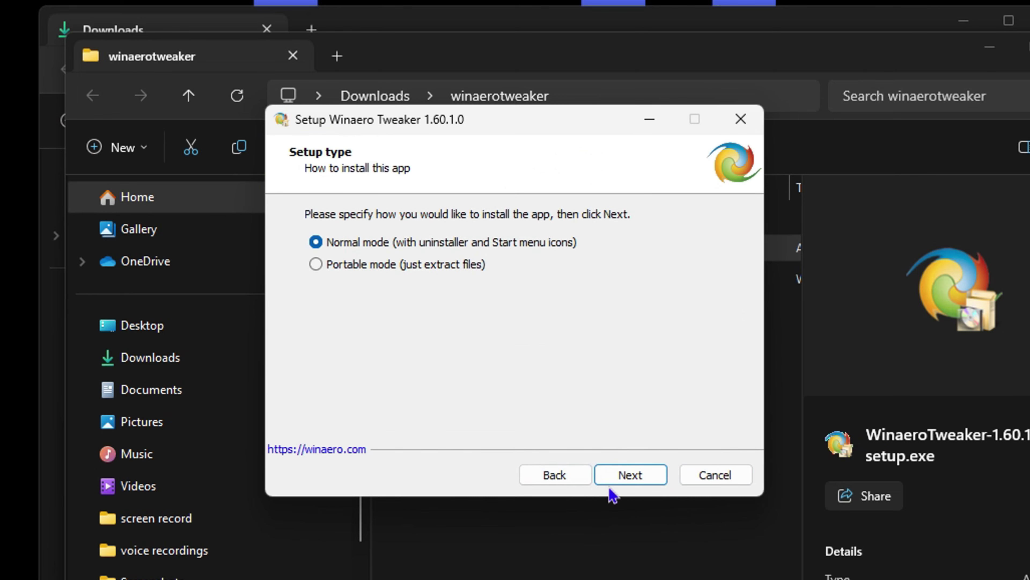
{"action": "left_click", "coordinate": [633, 477]}
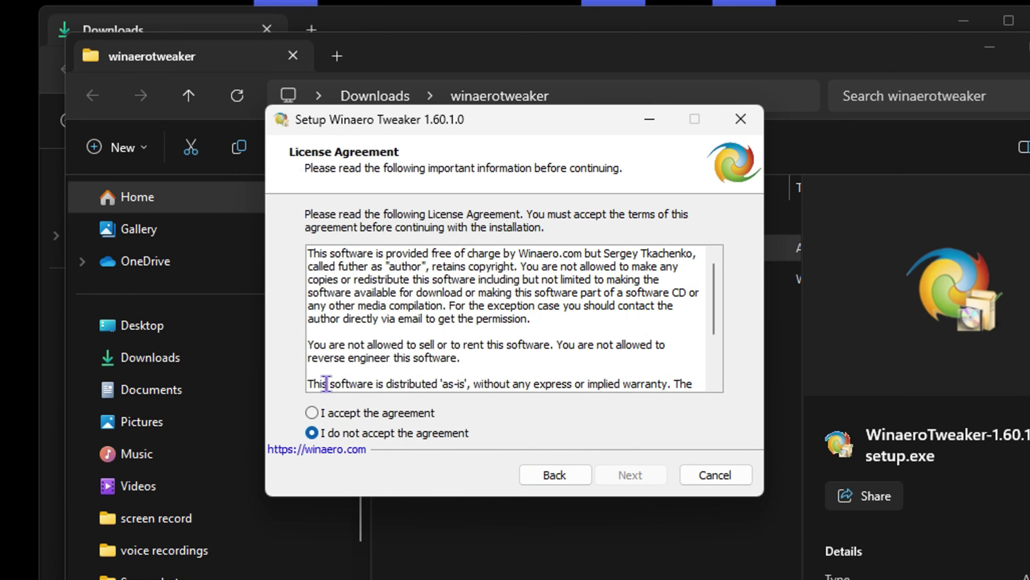
{"action": "left_click", "coordinate": [331, 416]}
{"action": "left_click", "coordinate": [624, 477]}
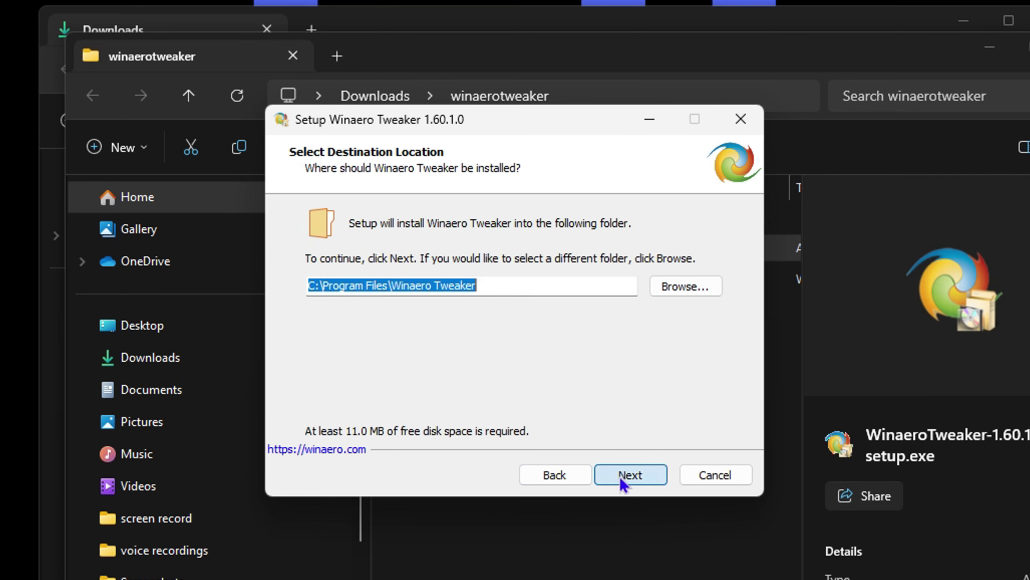
- Install Winaero Tweaker into C:\Program Files\Winaero Tweaker with a desktop icon for all users
{"action": "left_click", "coordinate": [628, 479]}
{"action": "left_click", "coordinate": [627, 476]}
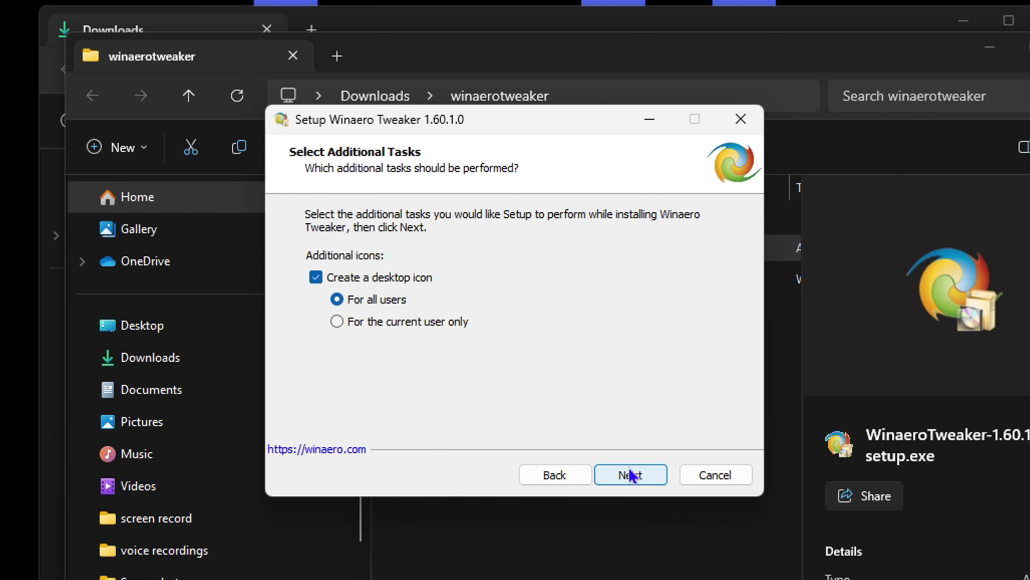
{"action": "left_click", "coordinate": [631, 475]}
{"action": "left_click", "coordinate": [631, 478]}
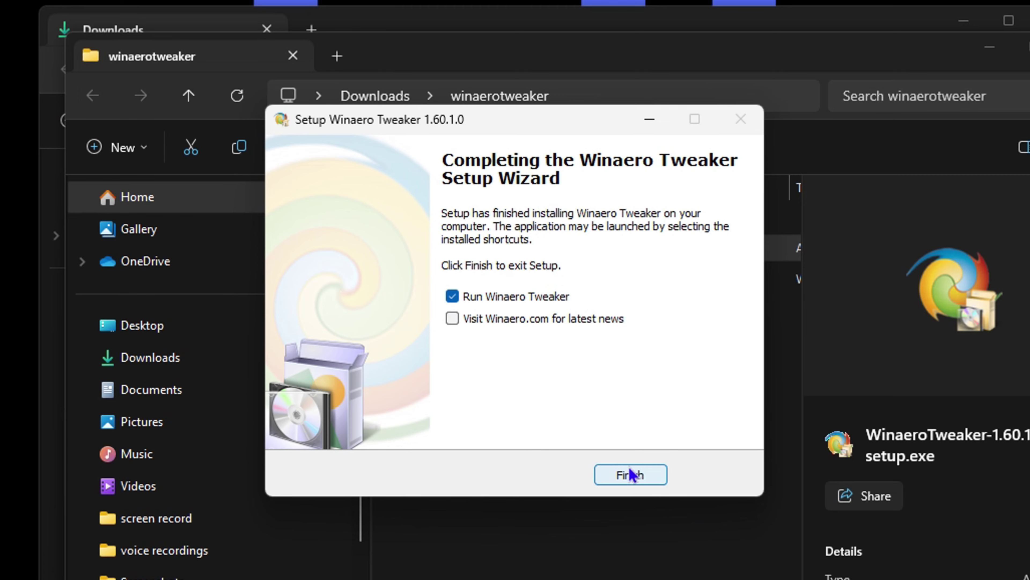
- Finish the setup with Run Winaero Tweaker enabled and agree to the license agreement at the app's first launch
{"action": "left_click", "coordinate": [631, 476]}
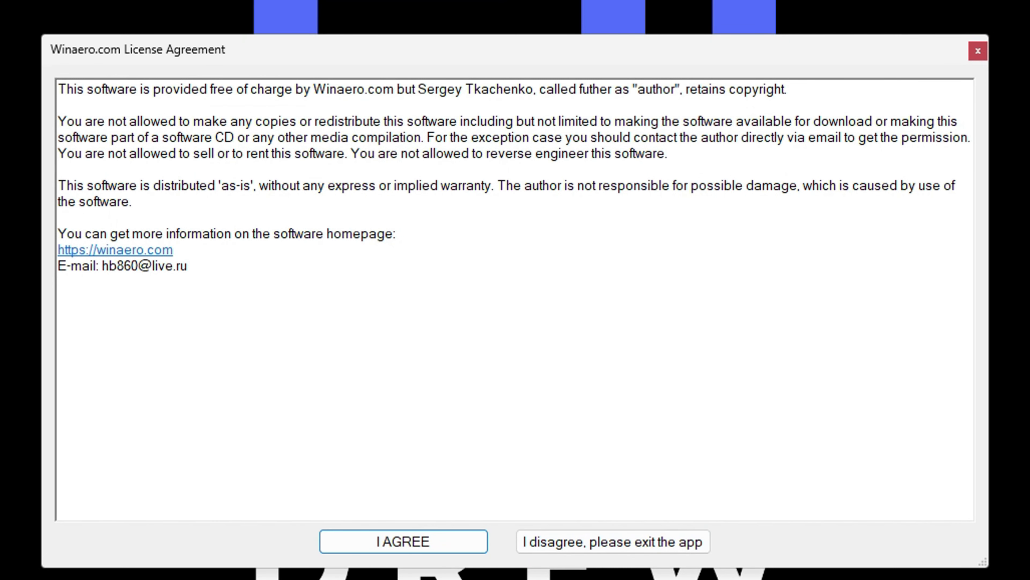
{"action": "left_click", "coordinate": [408, 543]}
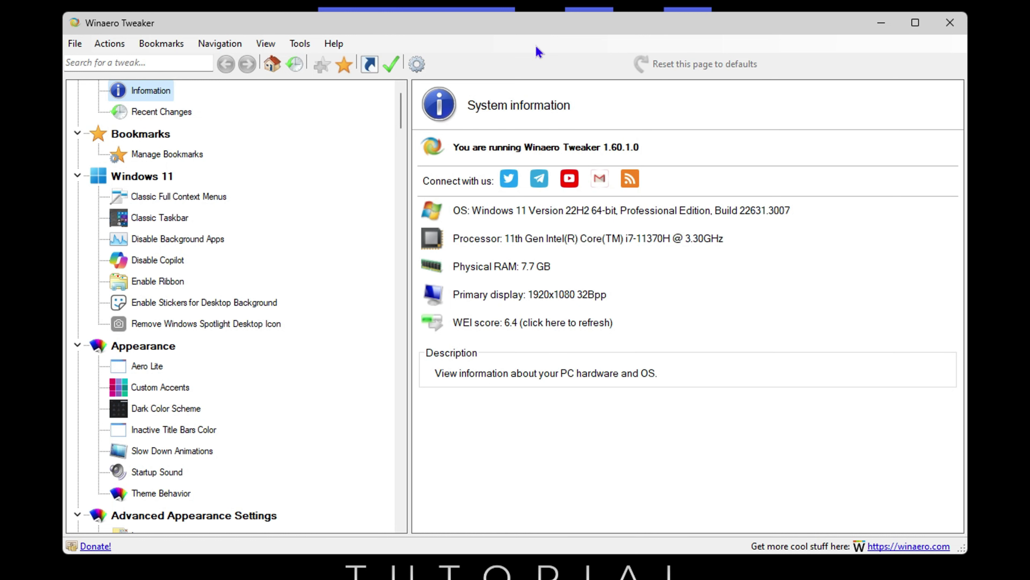
- Review the Recent Changes, Disable Background Apps, Disable Copilot and Snipping Tool pages, and browse the tweak categories down to Settings and Control Panel
{"action": "left_click", "coordinate": [163, 114]}
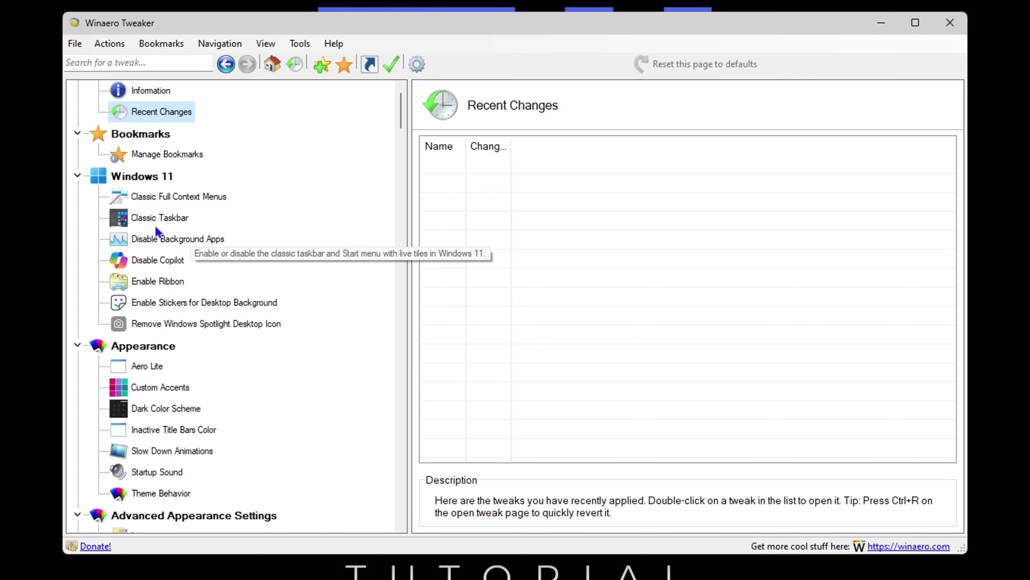
{"action": "left_click", "coordinate": [182, 243]}
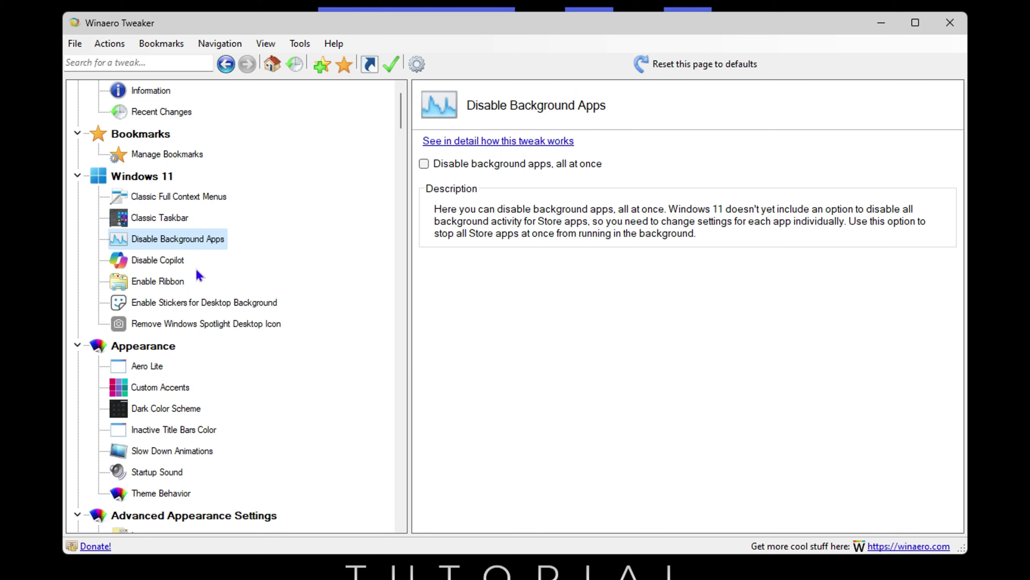
{"action": "left_click", "coordinate": [142, 261]}
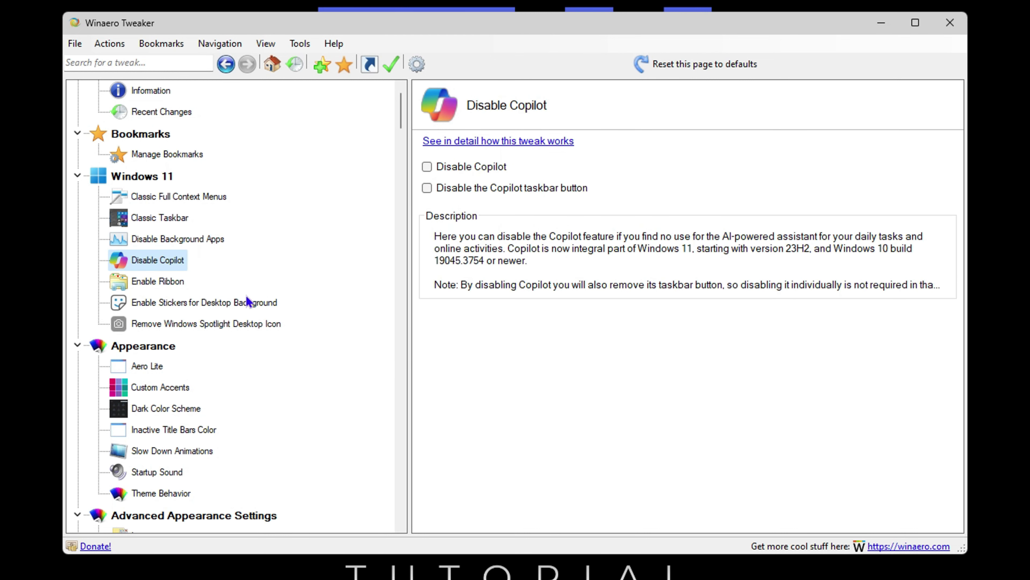
{"action": "left_click_drag", "start_coordinate": [402, 127], "coordinate": [388, 152]}
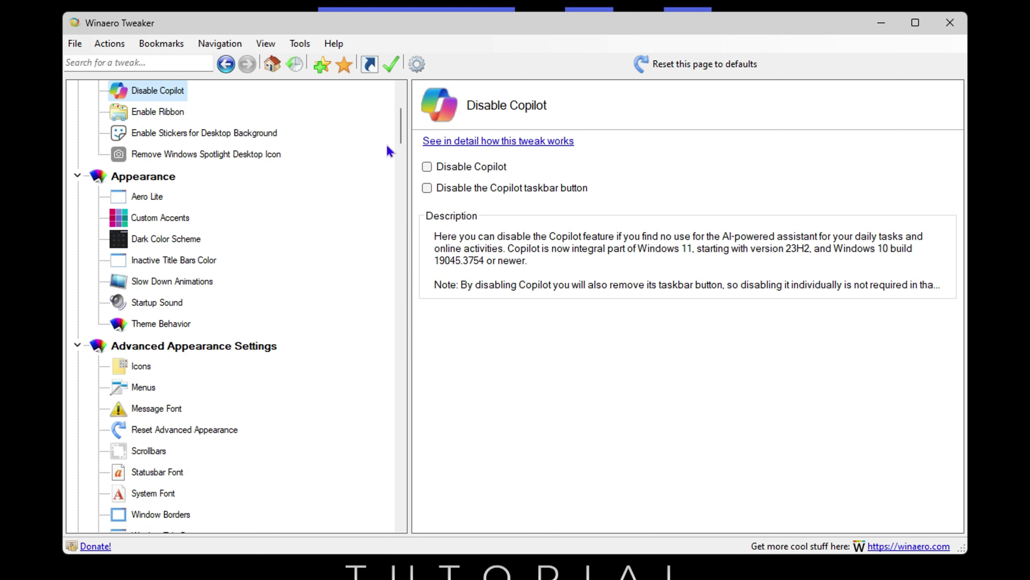
{"action": "scroll", "coordinate": [401, 134], "scroll_direction": "down", "scroll_amount": 3}
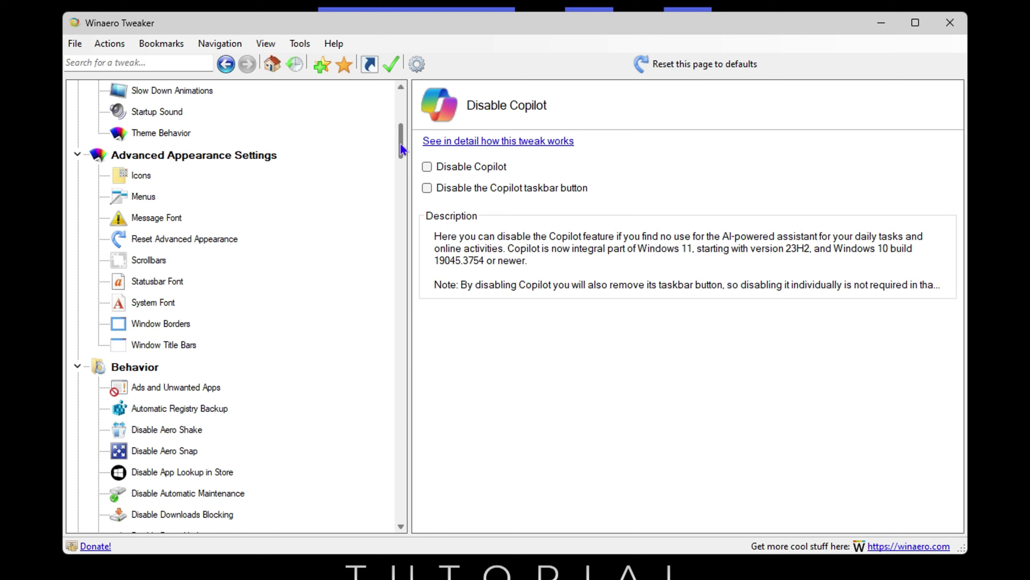
{"action": "left_click_drag", "start_coordinate": [401, 146], "coordinate": [389, 240]}
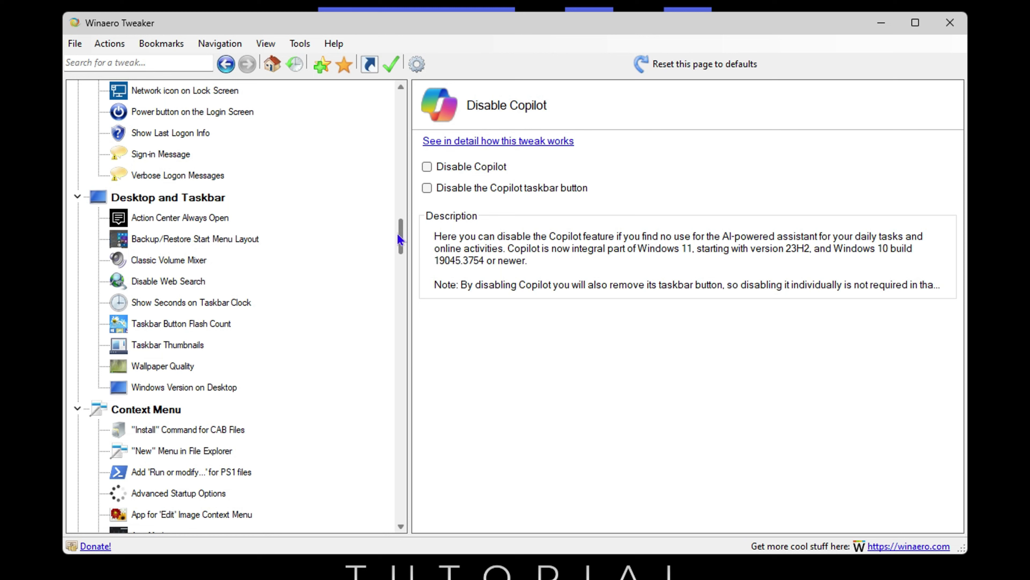
{"action": "left_click_drag", "start_coordinate": [400, 242], "coordinate": [384, 338]}
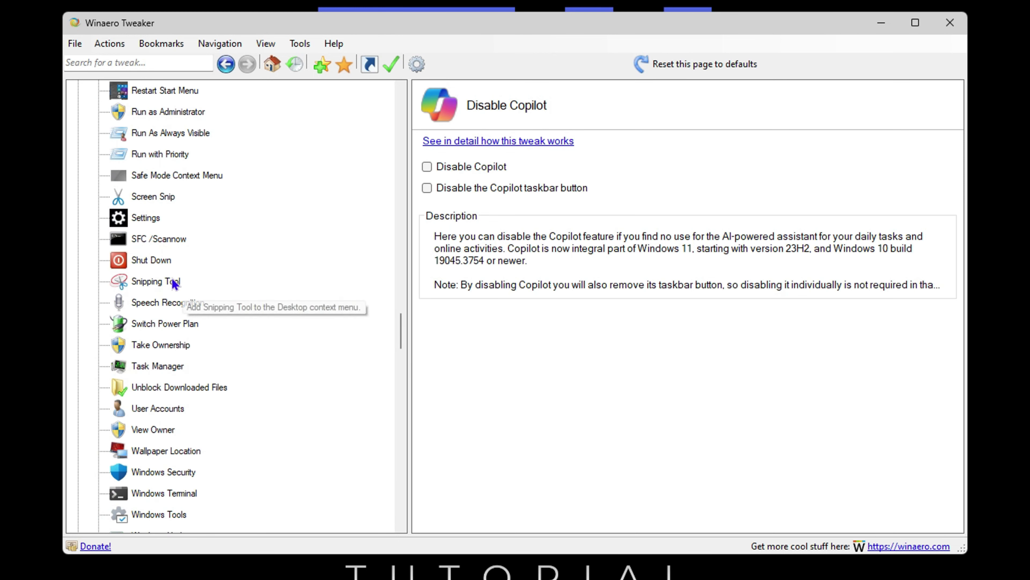
{"action": "left_click", "coordinate": [165, 280]}
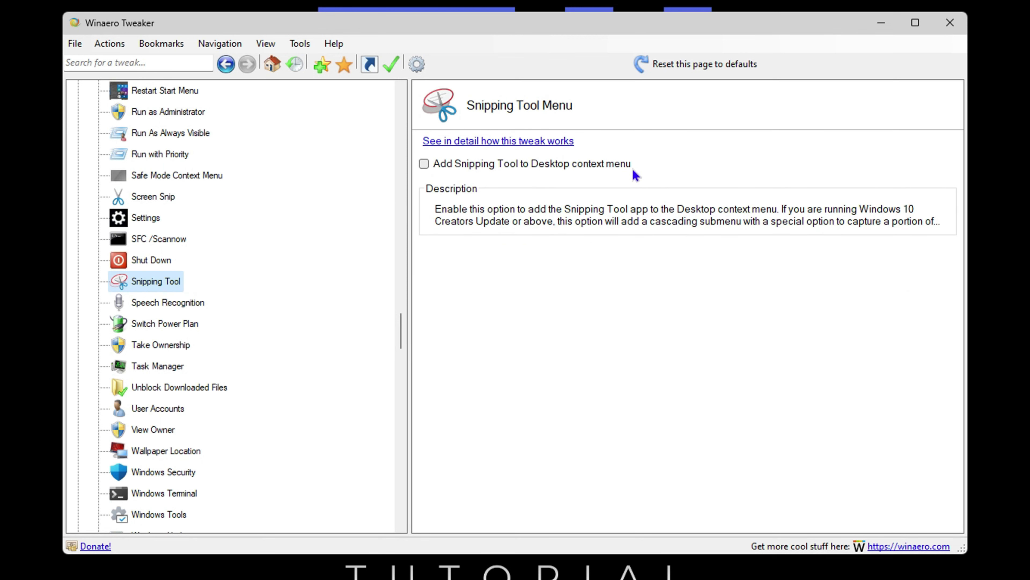
{"action": "left_click_drag", "start_coordinate": [400, 336], "coordinate": [392, 376]}
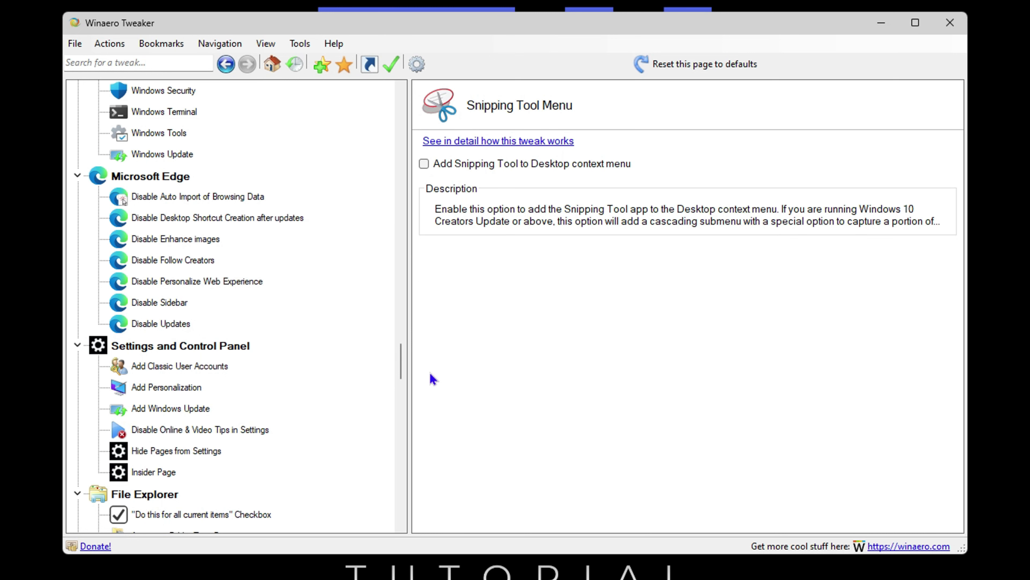
- Open the File Explorer Starting Folder tweak and check in a new File Explorer window which location it opens to
{"action": "left_click_drag", "start_coordinate": [400, 371], "coordinate": [395, 392]}
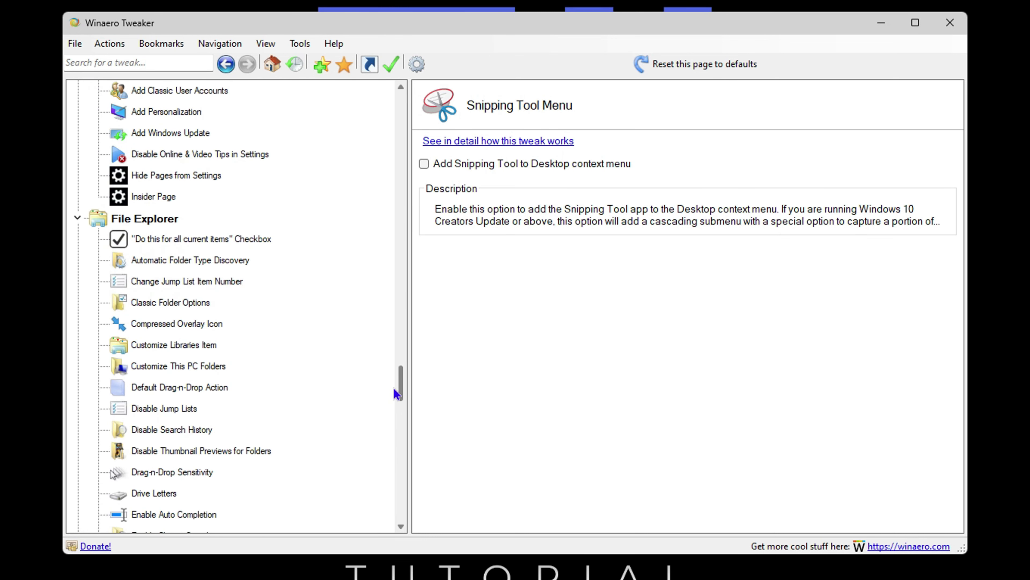
{"action": "scroll", "coordinate": [391, 389], "scroll_direction": "down", "scroll_amount": 2}
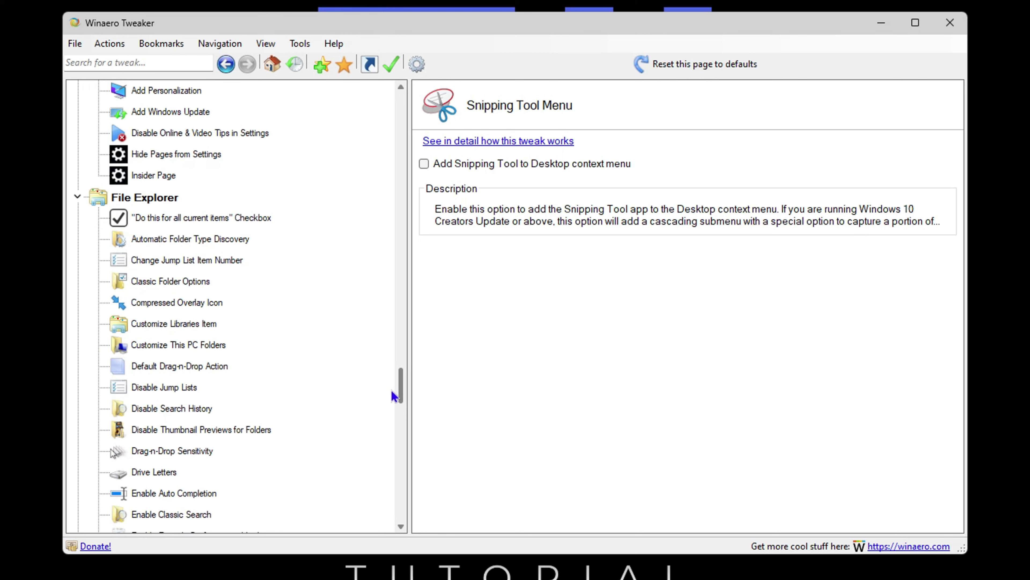
{"action": "scroll", "coordinate": [386, 391], "scroll_direction": "down", "scroll_amount": 4}
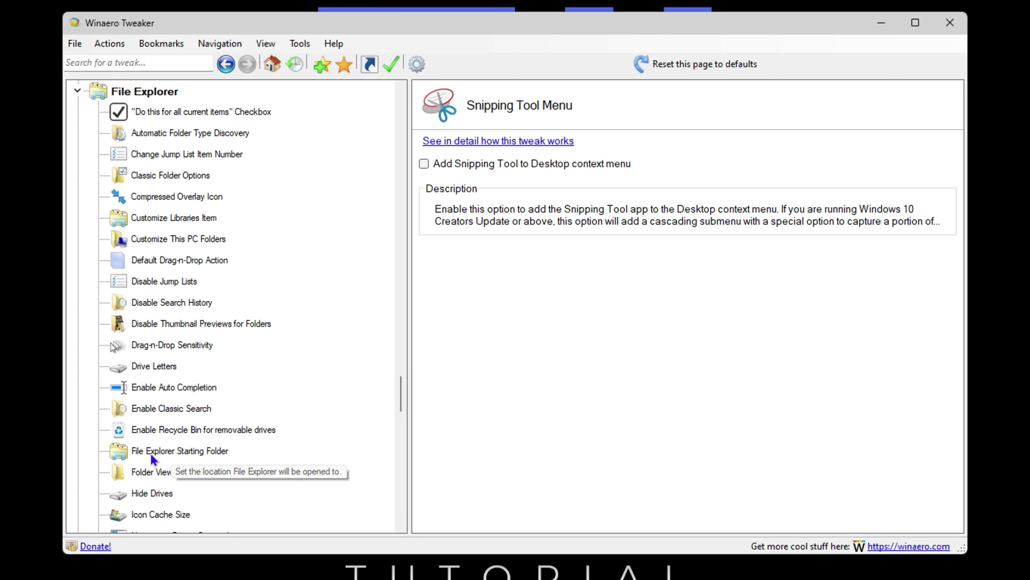
{"action": "left_click", "coordinate": [166, 451]}
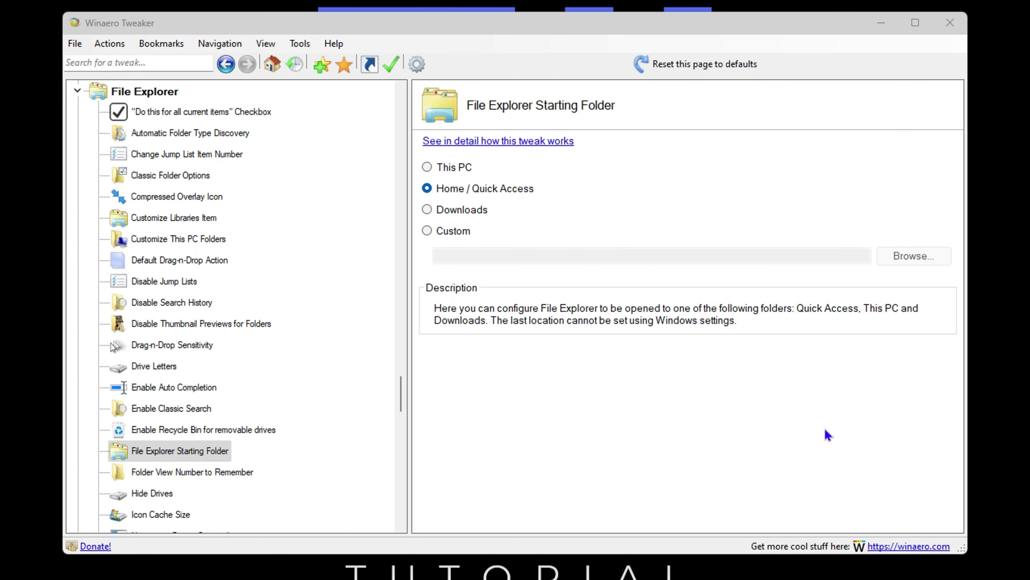
{"action": "key", "text": "super+e"}
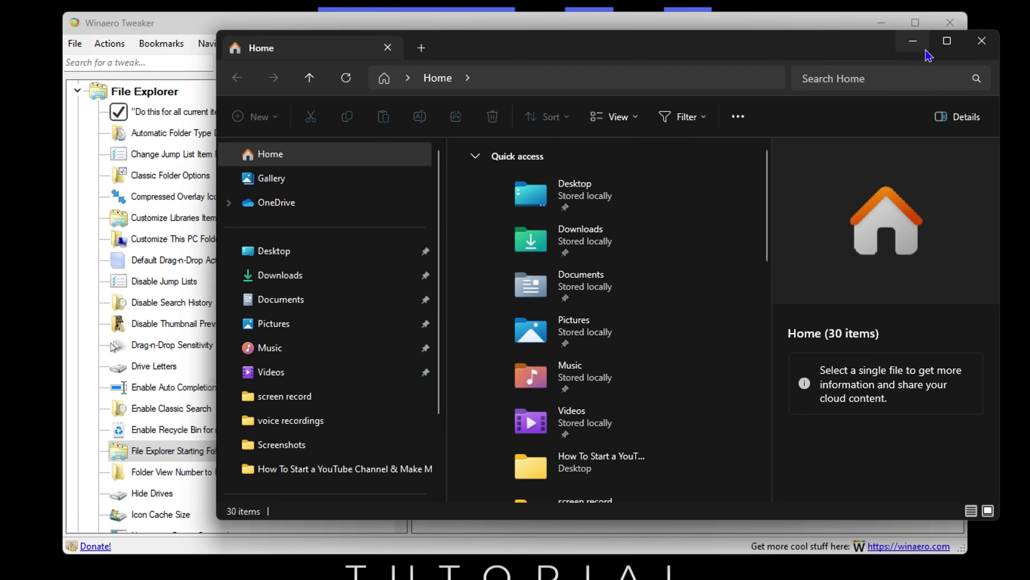
{"action": "left_click", "coordinate": [982, 41]}
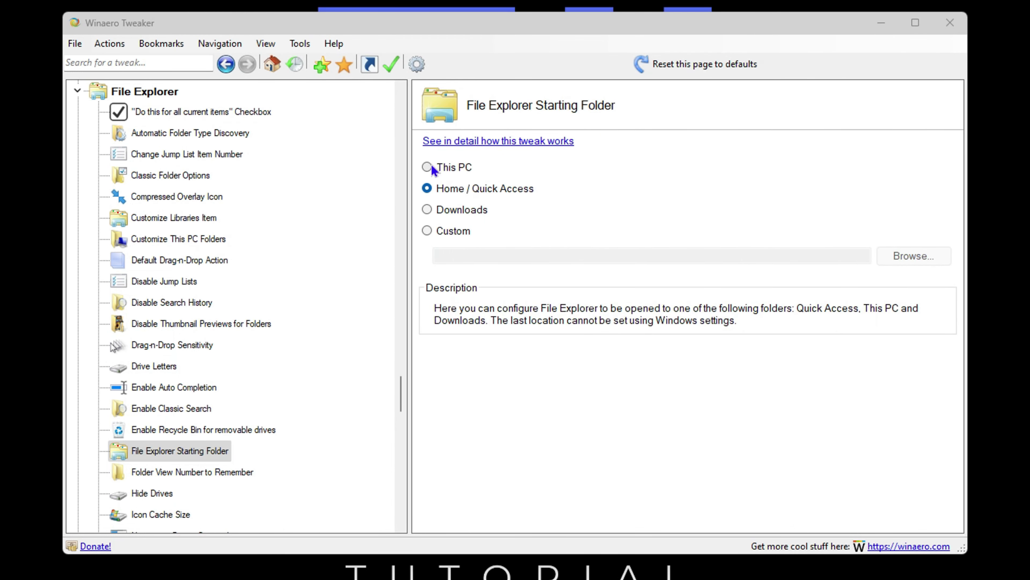
- Set a Custom File Explorer starting folder to the user's Downloads folder and check it in a new File Explorer window
{"action": "left_click", "coordinate": [428, 232]}
{"action": "left_click", "coordinate": [919, 264]}
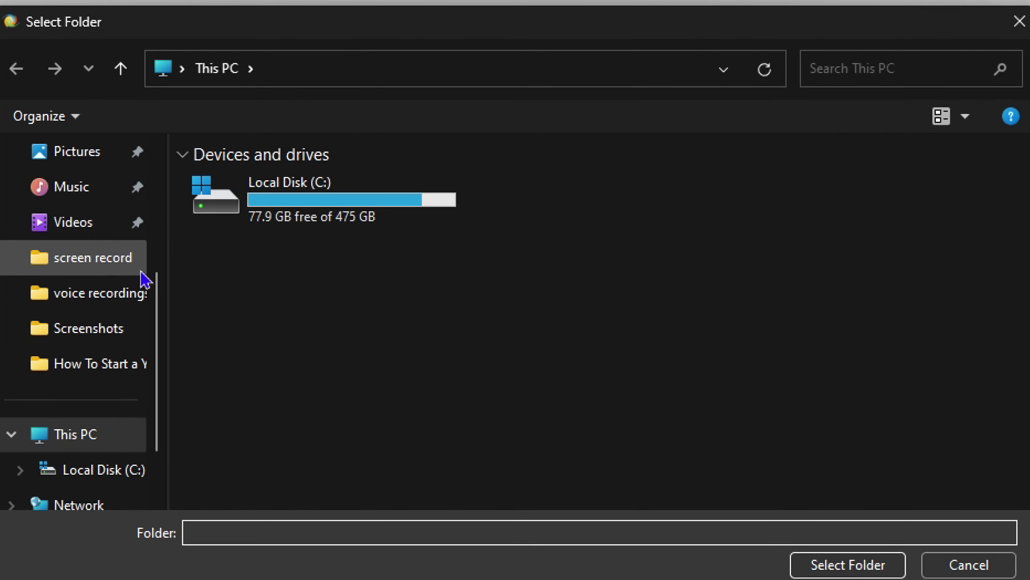
{"action": "scroll", "coordinate": [81, 304], "scroll_direction": "up", "scroll_amount": 3}
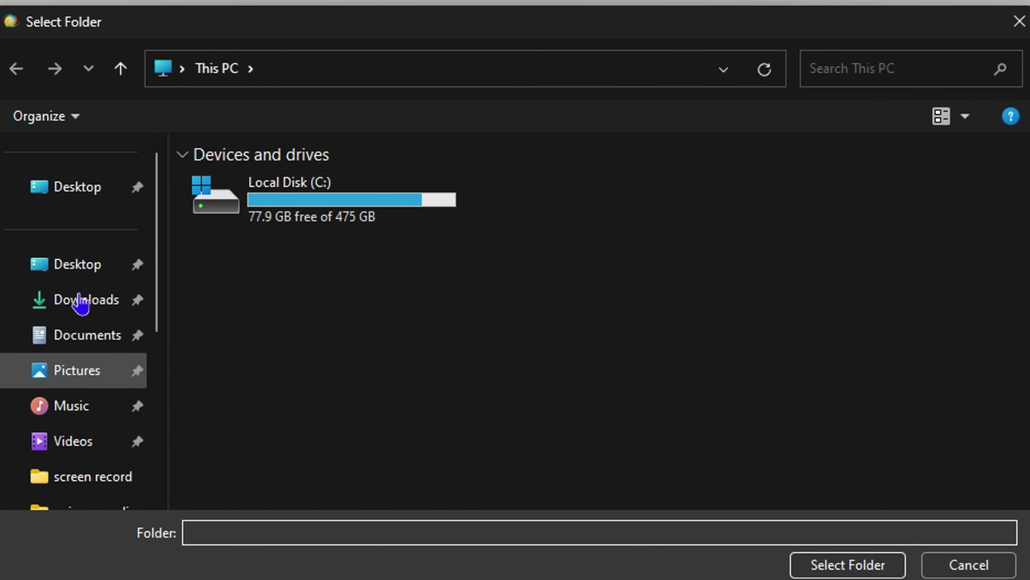
{"action": "left_click", "coordinate": [94, 310]}
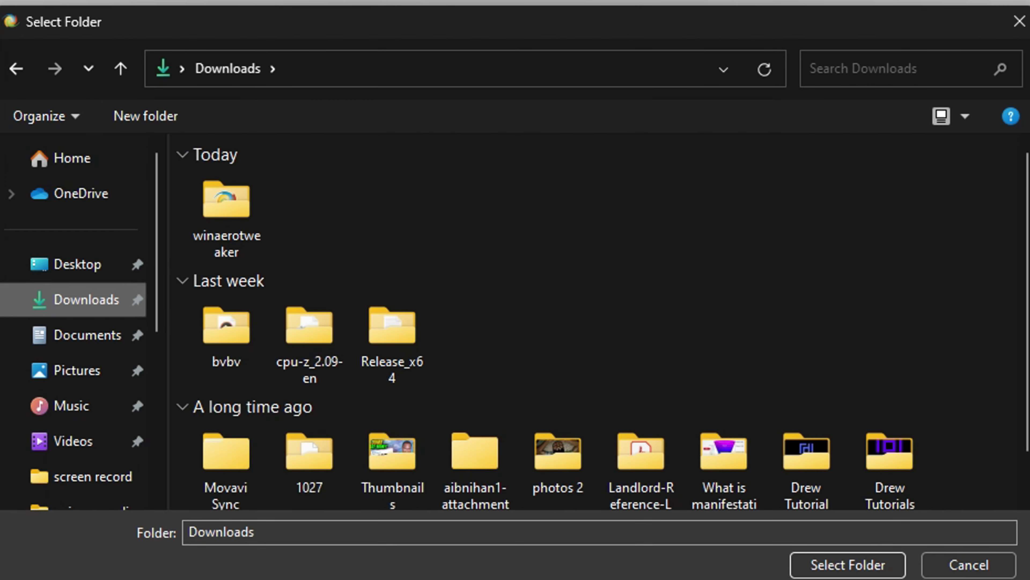
{"action": "left_click", "coordinate": [848, 565]}
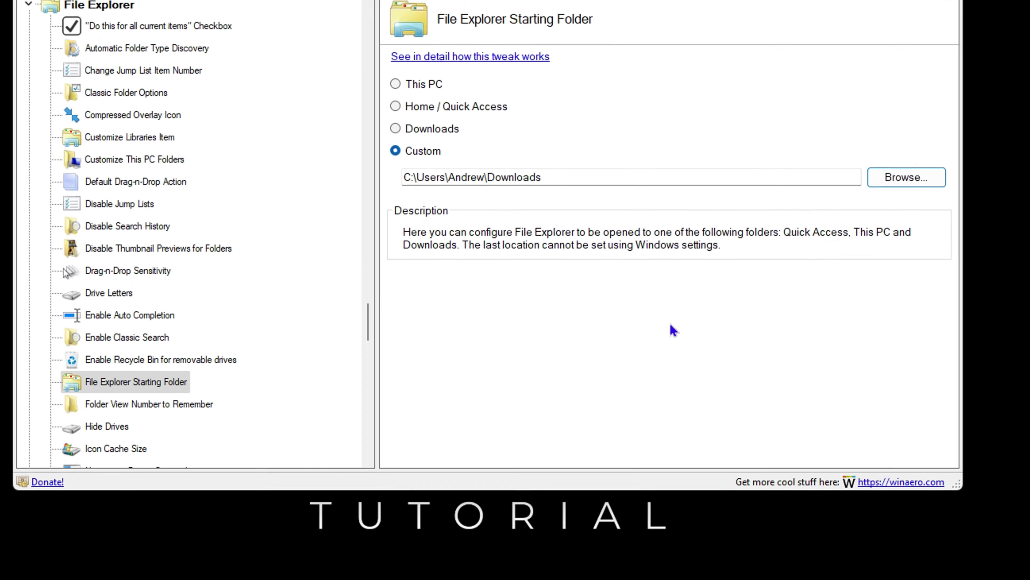
{"action": "key", "text": "super+e"}
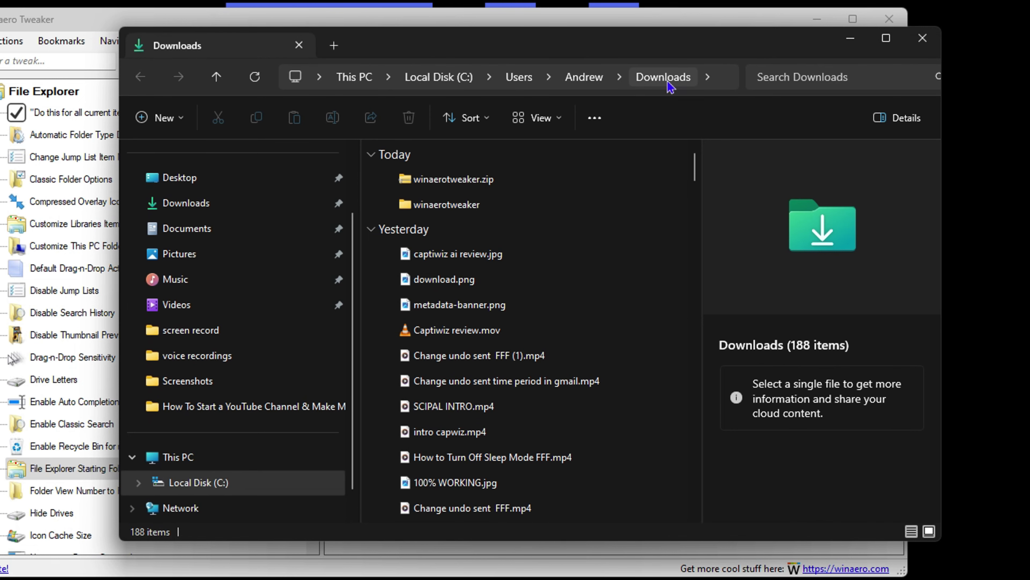
{"action": "left_click", "coordinate": [932, 45]}
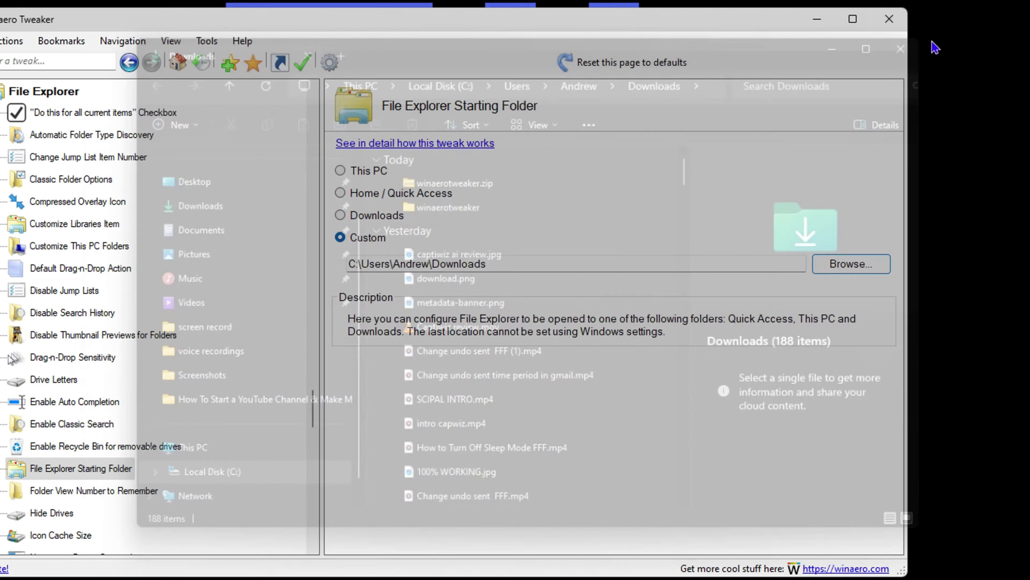
- Clear the custom folder path, set the starting folder back to Home / Quick Access, and check it in File Explorer
{"action": "left_click_drag", "start_coordinate": [504, 260], "coordinate": [311, 266]}
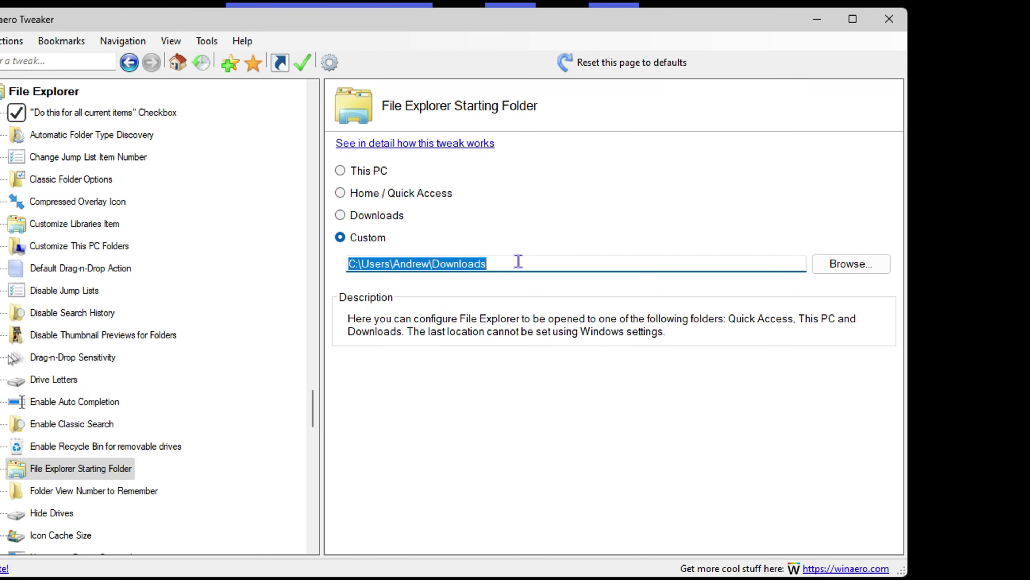
{"action": "key", "text": "BackSpace"}
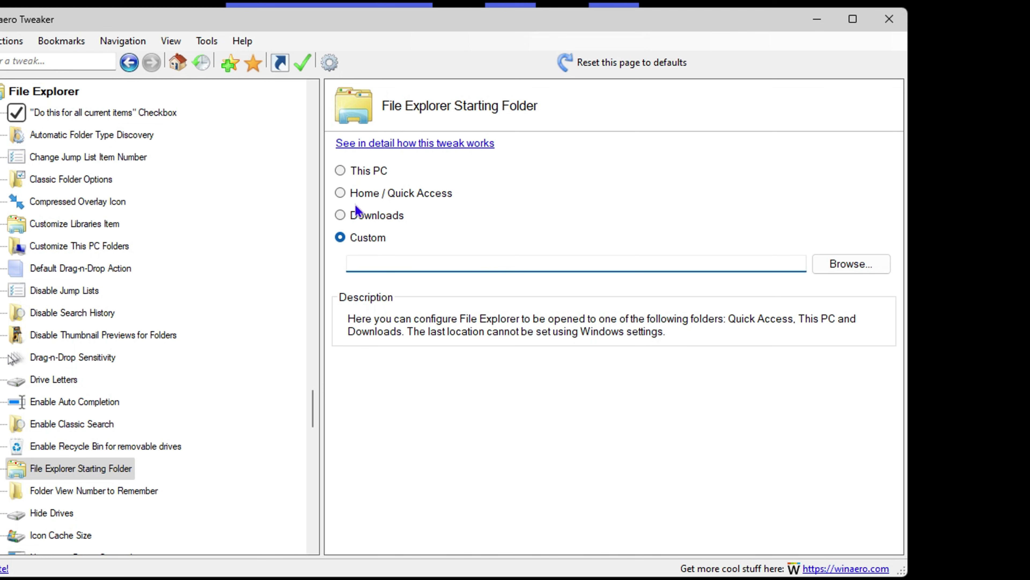
{"action": "left_click", "coordinate": [340, 194]}
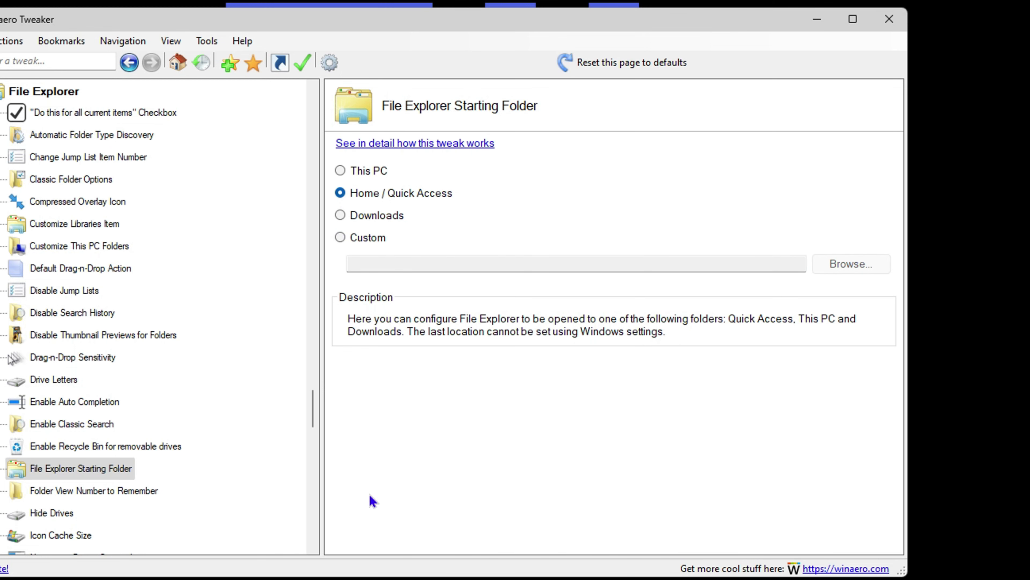
{"action": "key", "text": "super+e"}
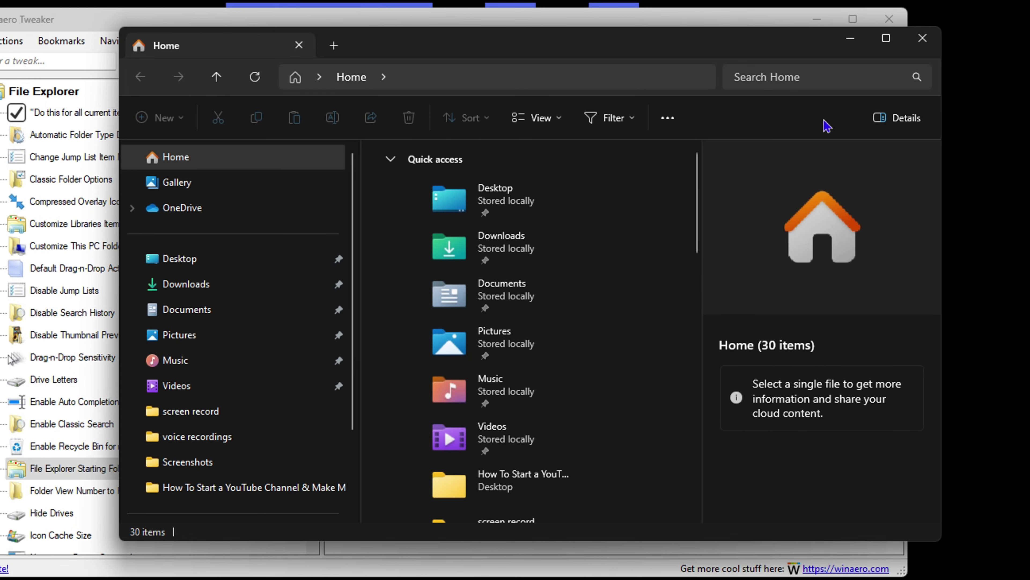
{"action": "left_click", "coordinate": [922, 38]}
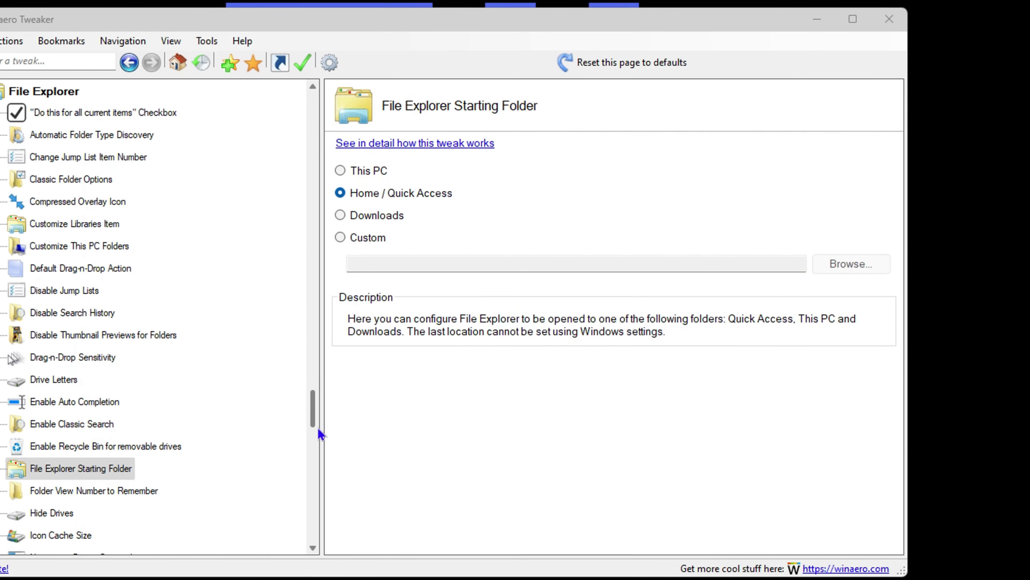
- Browse the remaining tweak categories from Network through Get Classic Apps, and return to the start of the list
{"action": "left_click_drag", "start_coordinate": [314, 410], "coordinate": [316, 425]}
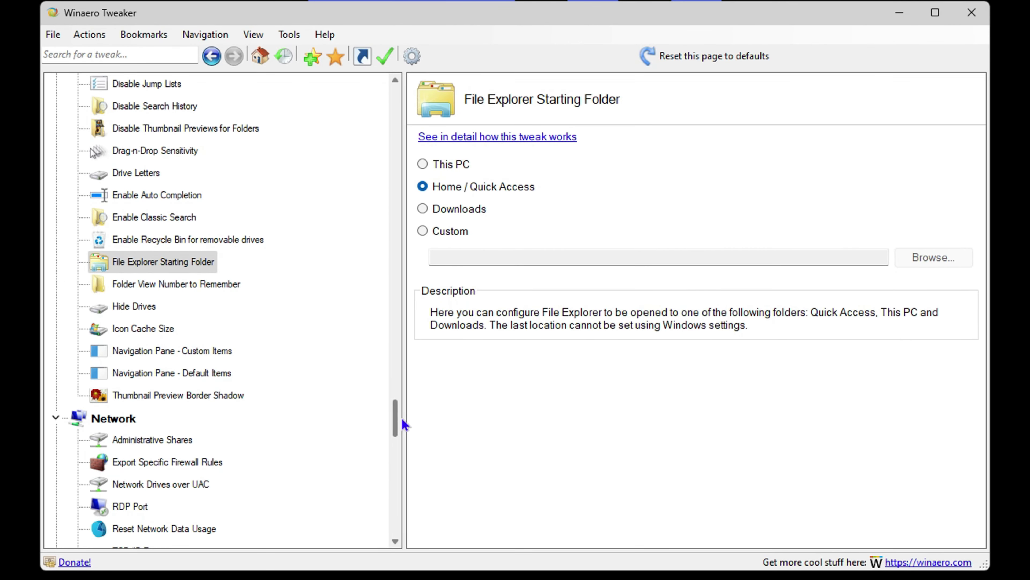
{"action": "left_click_drag", "start_coordinate": [402, 419], "coordinate": [393, 449]}
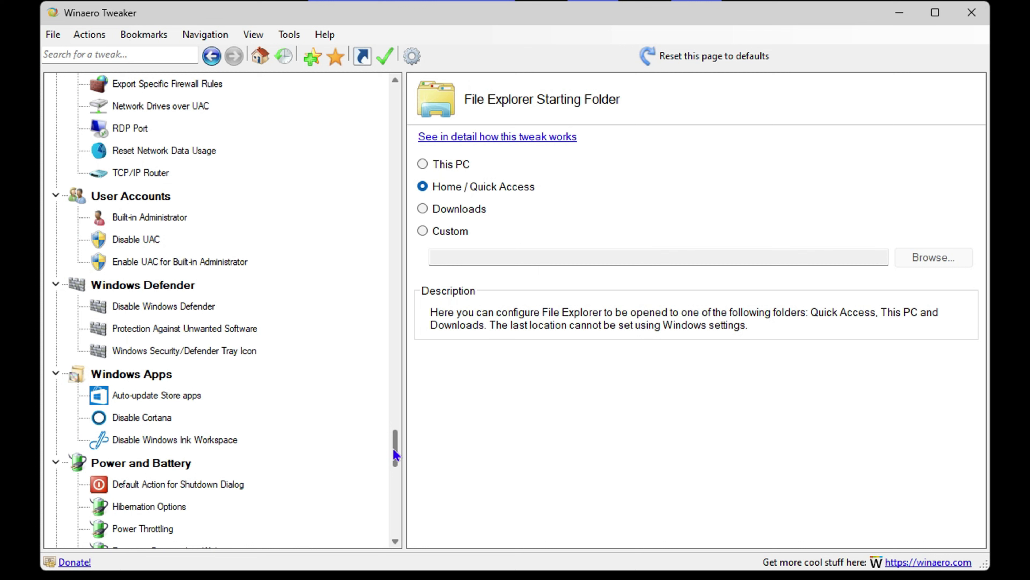
{"action": "mouse_move", "coordinate": [393, 450]}
{"action": "left_mouse_down"}
{"action": "mouse_move", "coordinate": [372, 497]}
{"action": "mouse_move", "coordinate": [374, 526]}
{"action": "left_mouse_up"}
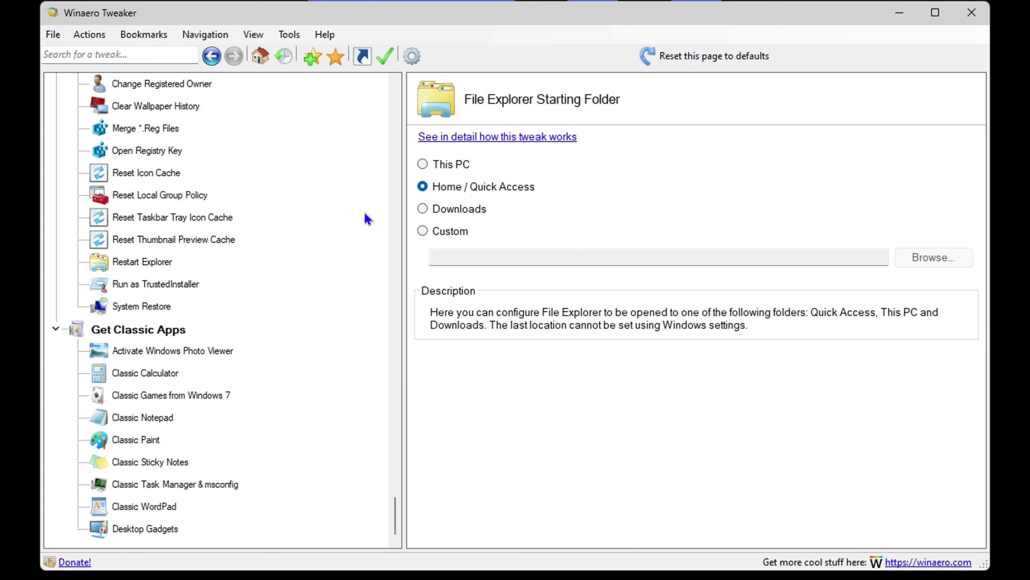
{"action": "left_click_drag", "start_coordinate": [399, 518], "coordinate": [384, 98]}
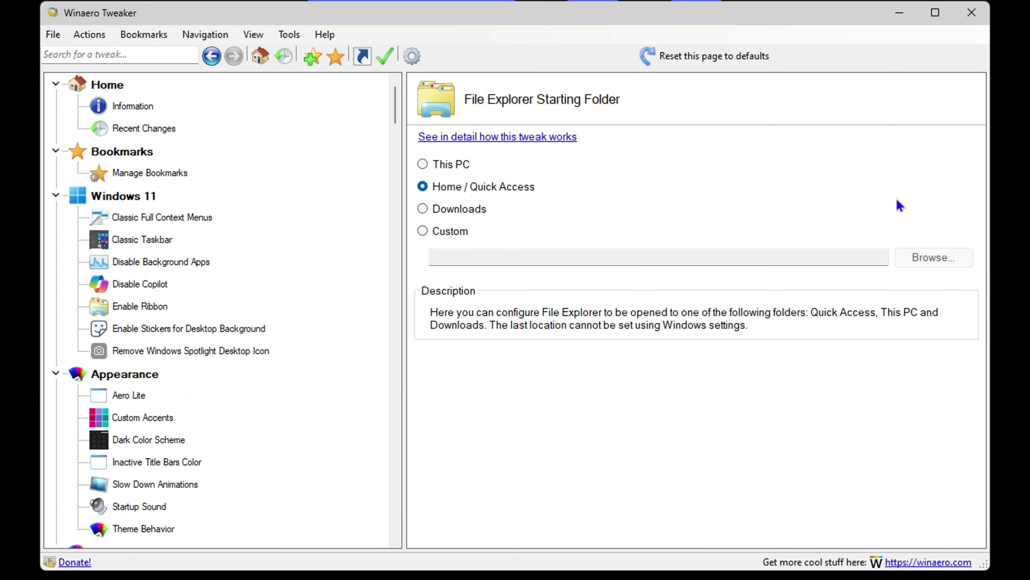